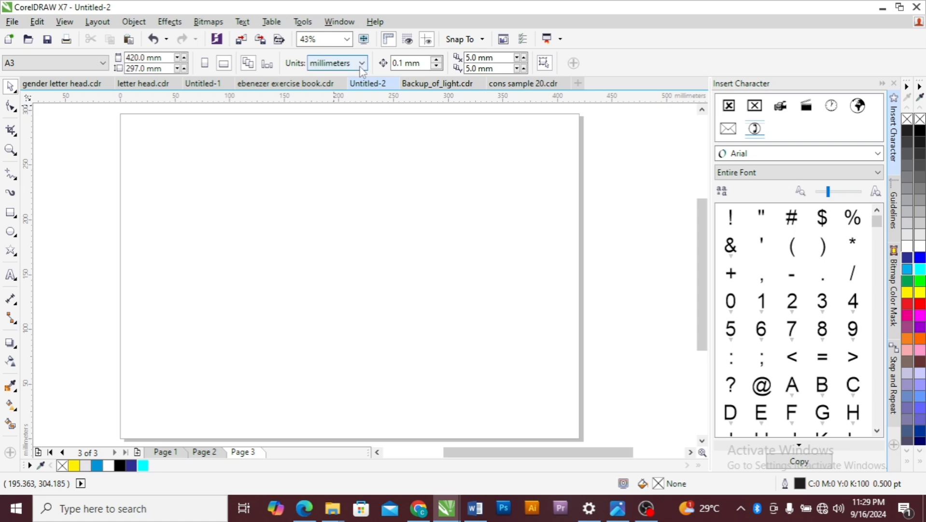
Step: Set the document units to inches and add a sky blue full-height strip about 2.8 inches wide along the page's right edge
{"action": "left_click", "coordinate": [343, 78]}
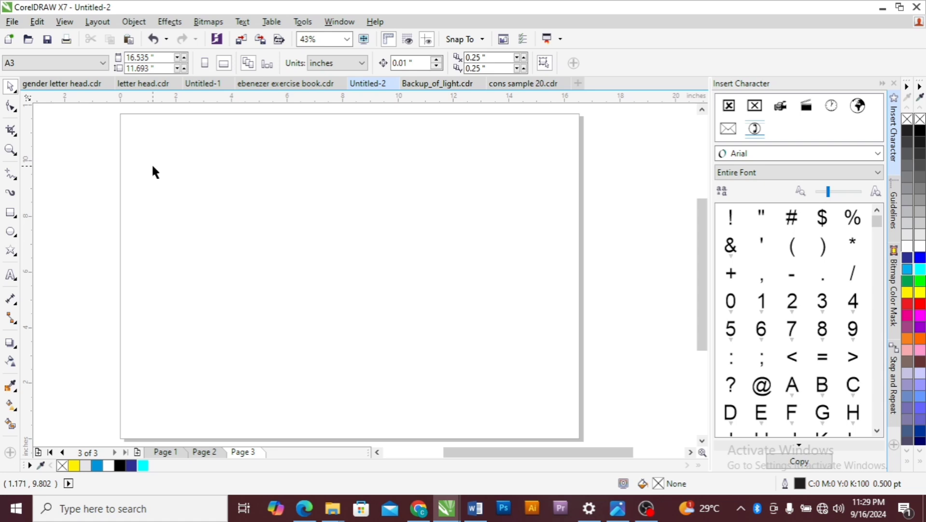
{"action": "double_click", "coordinate": [9, 213]}
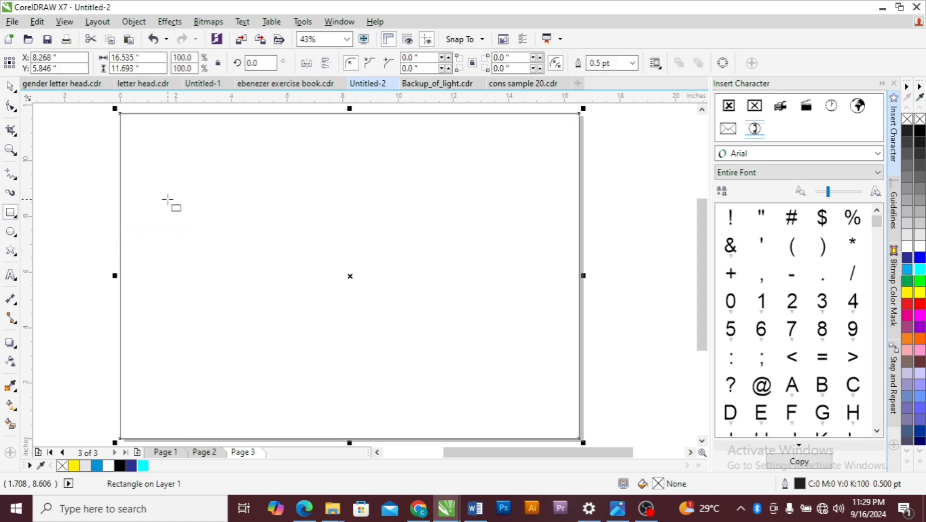
{"action": "left_click_drag", "start_coordinate": [114, 275], "coordinate": [496, 238]}
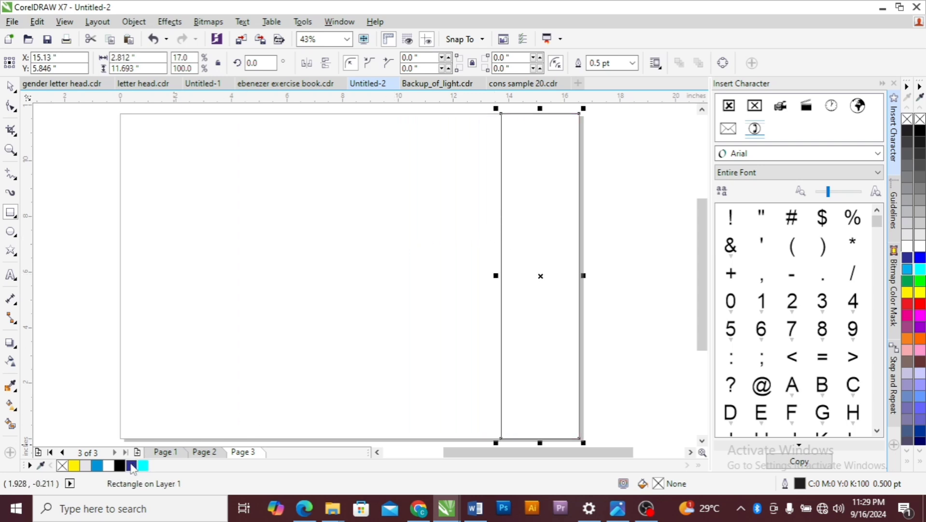
{"action": "left_click", "coordinate": [98, 466]}
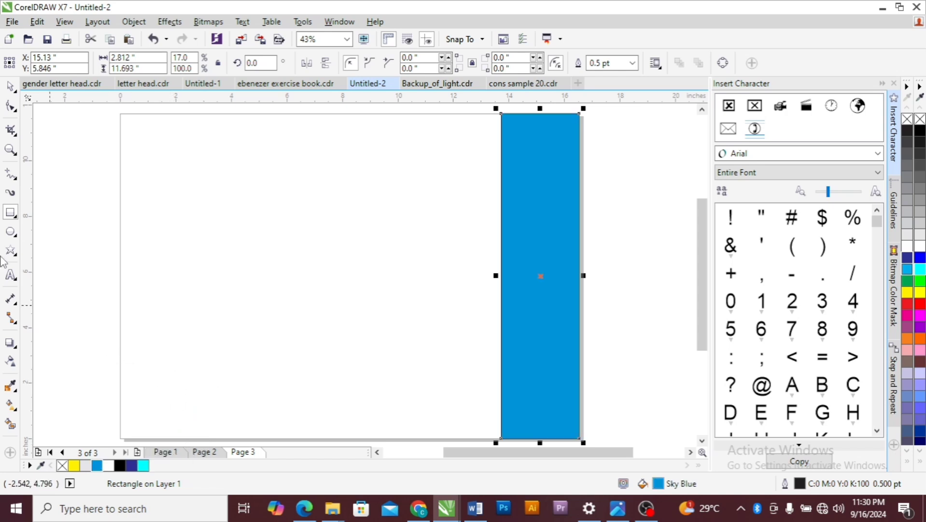
Step: Add a sky blue full-width strip about 2.9 inches high along the page's bottom edge
{"action": "double_click", "coordinate": [11, 213]}
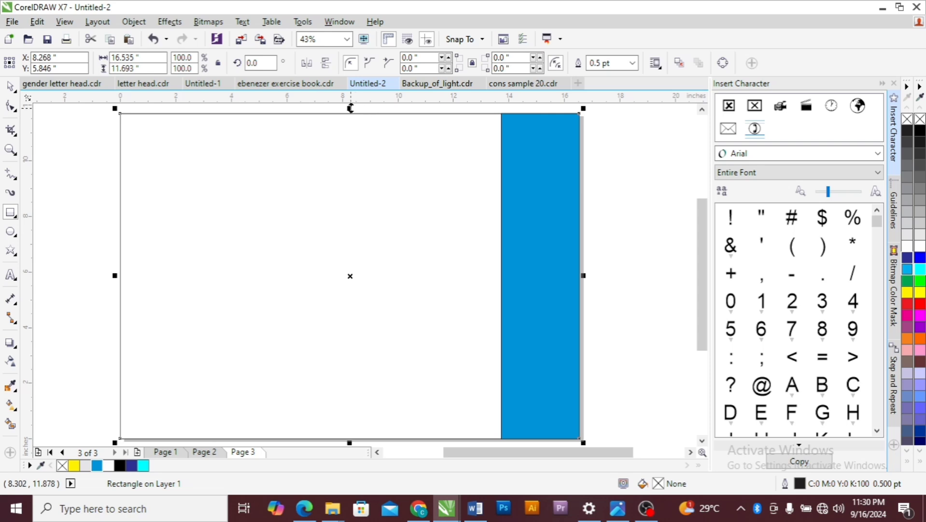
{"action": "left_click_drag", "start_coordinate": [349, 109], "coordinate": [363, 357]}
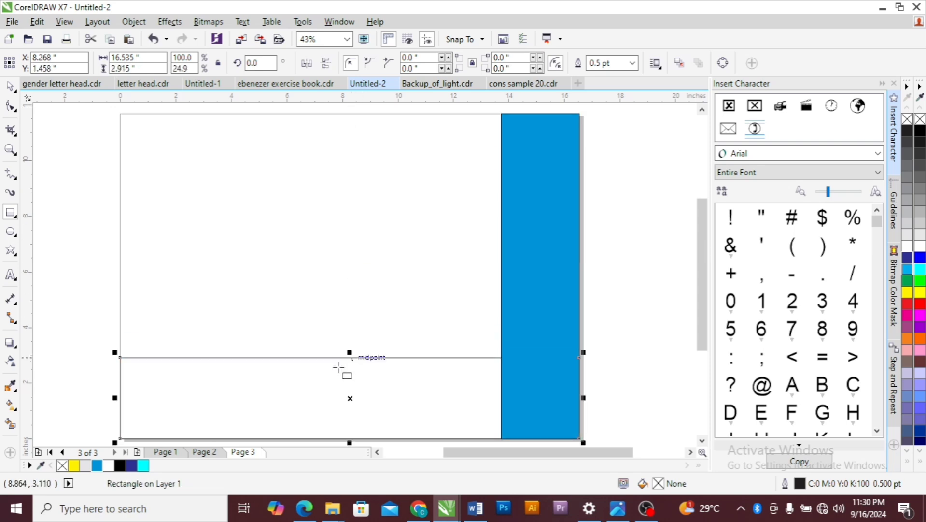
{"action": "left_click", "coordinate": [97, 465]}
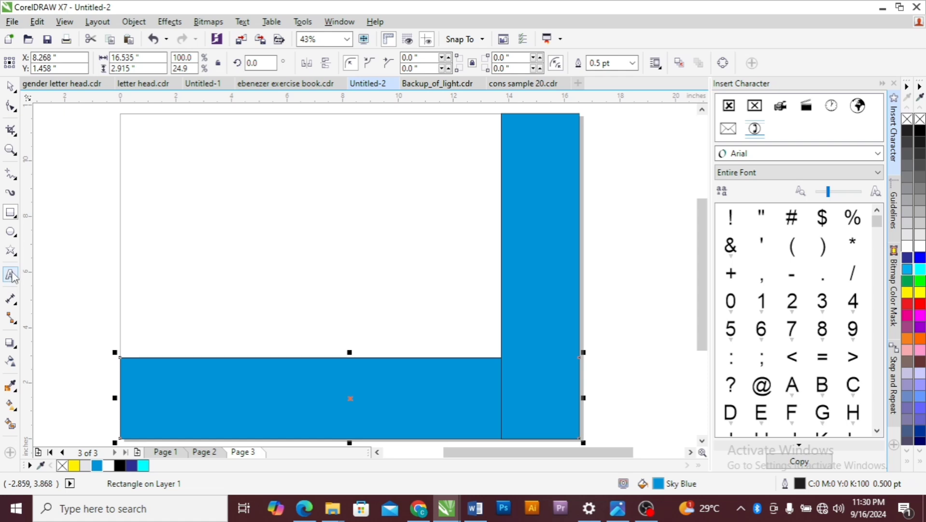
Step: Add a sky blue full-width strip about 1.4 inches high along the page's top edge
{"action": "key", "text": "Tab"}
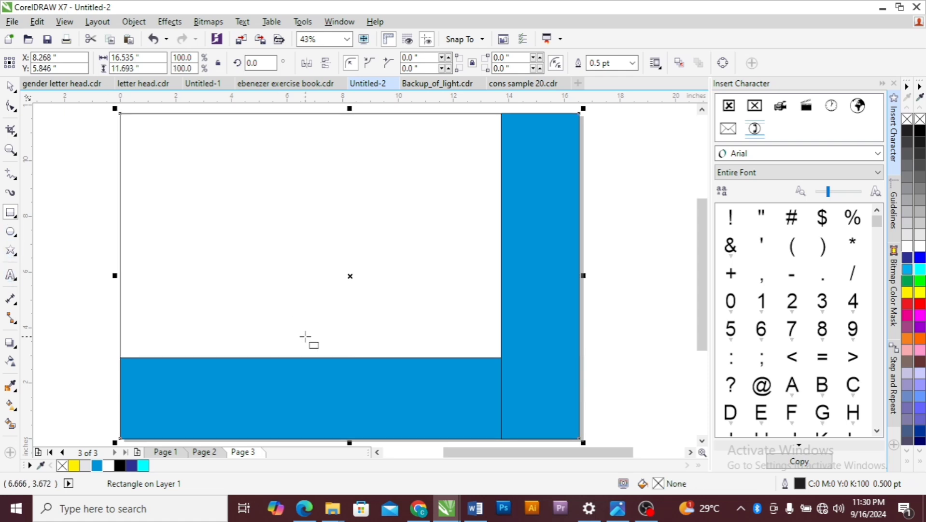
{"action": "left_click_drag", "start_coordinate": [350, 441], "coordinate": [342, 157]}
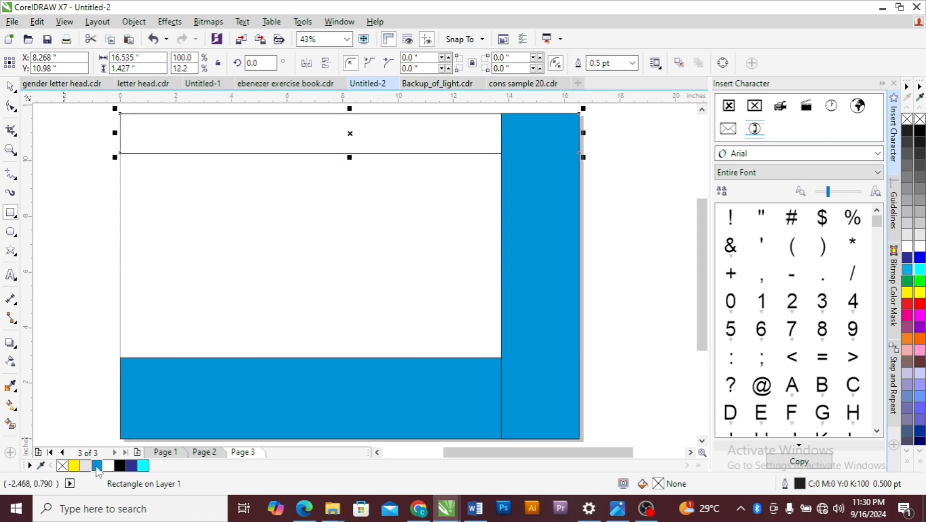
{"action": "left_click", "coordinate": [97, 465]}
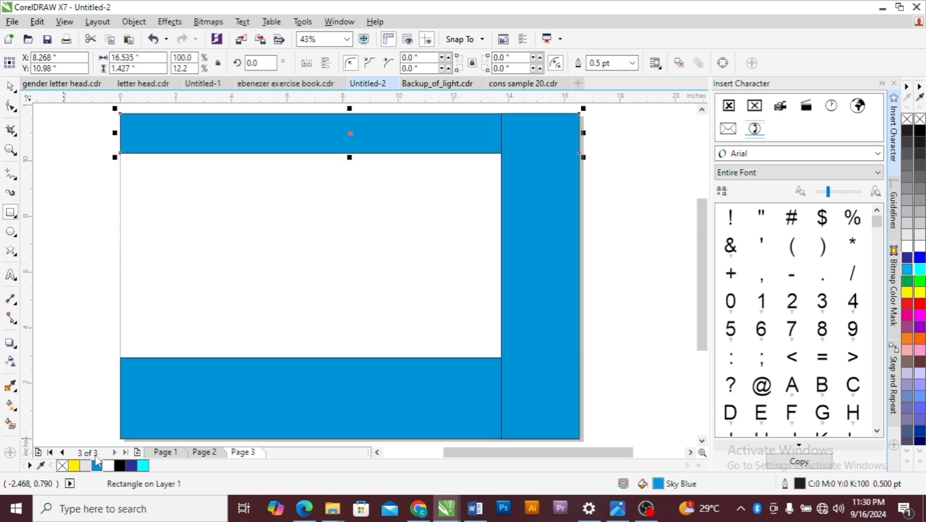
Step: Add a page-sized background rectangle behind the blue strips and fill it with cyan
{"action": "double_click", "coordinate": [9, 213]}
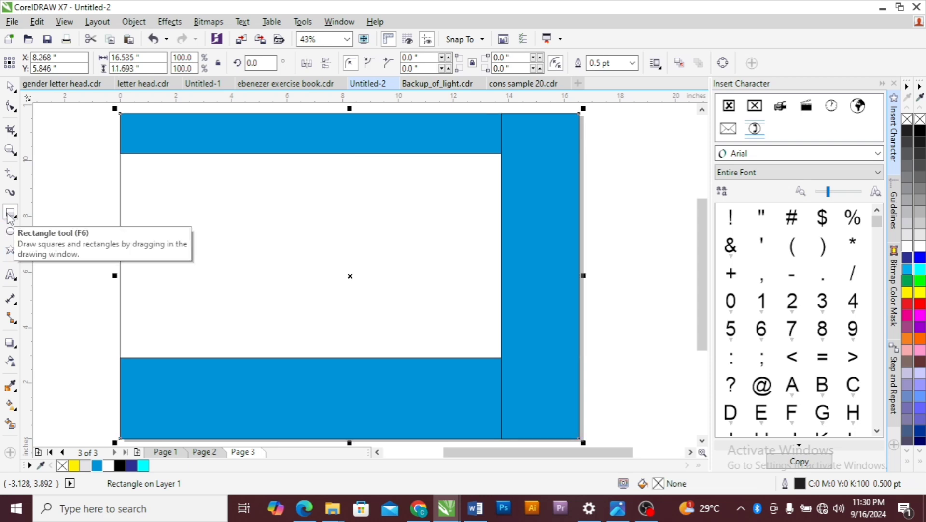
{"action": "left_click", "coordinate": [143, 466]}
{"action": "key", "text": "space"}
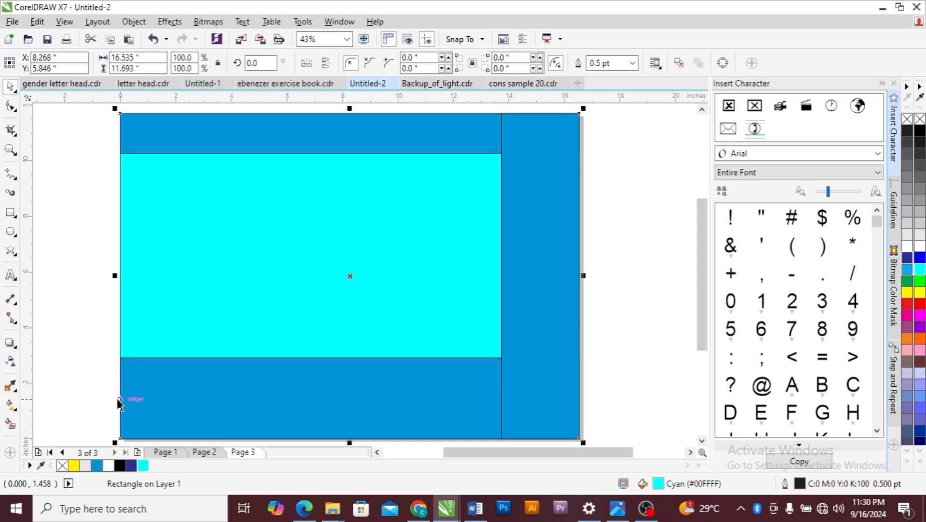
Step: Change the outline colour of all four rectangles to 10% black
{"action": "key", "text": "ctrl+a"}
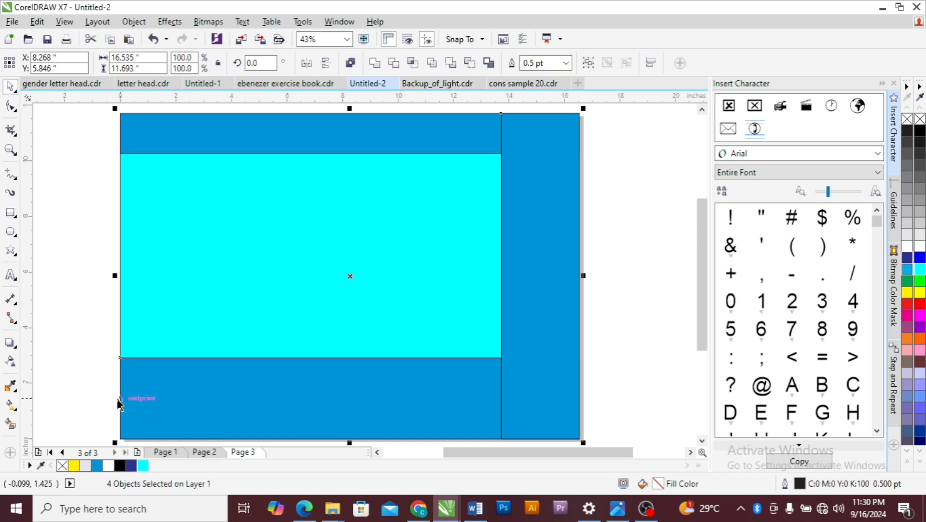
{"action": "right_click", "coordinate": [85, 466]}
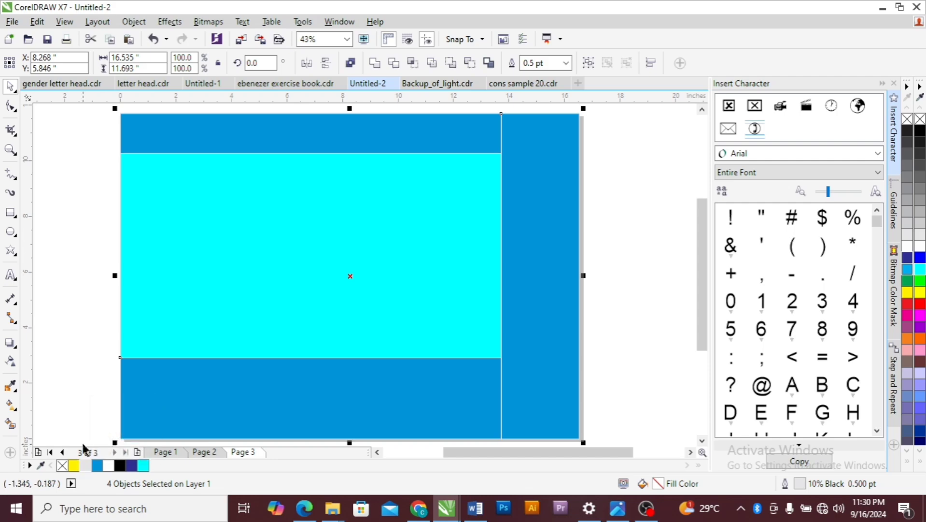
{"action": "left_click", "coordinate": [79, 341]}
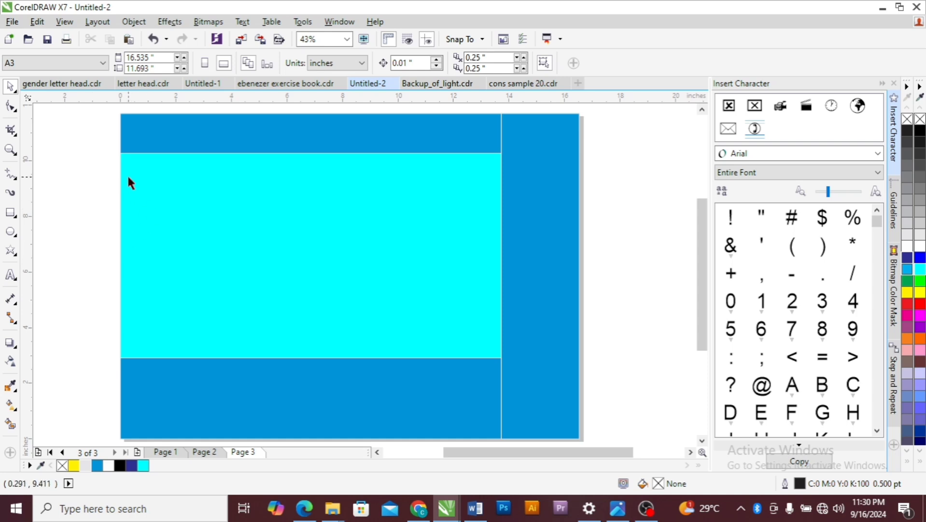
Step: Set the height of the top blue strip to 1 inch
{"action": "left_click", "coordinate": [180, 137]}
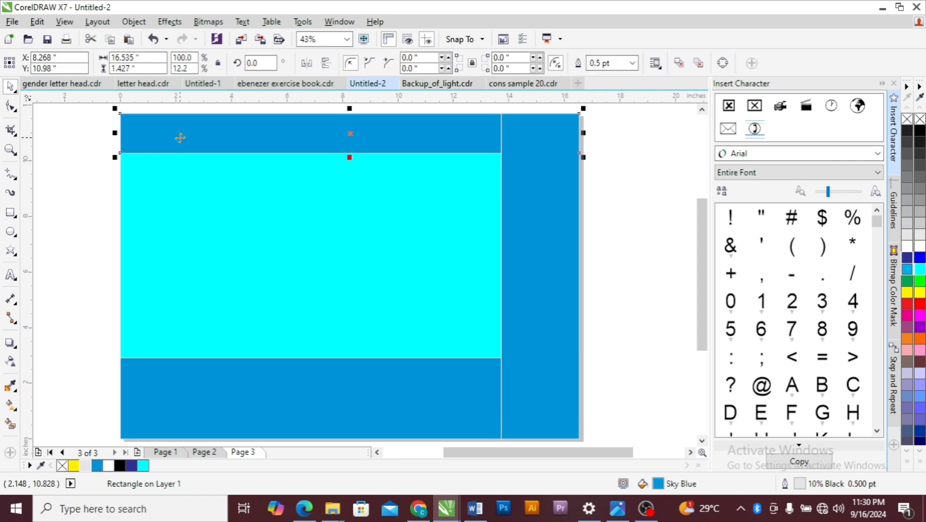
{"action": "left_click", "coordinate": [143, 67]}
{"action": "type", "text": "1"}
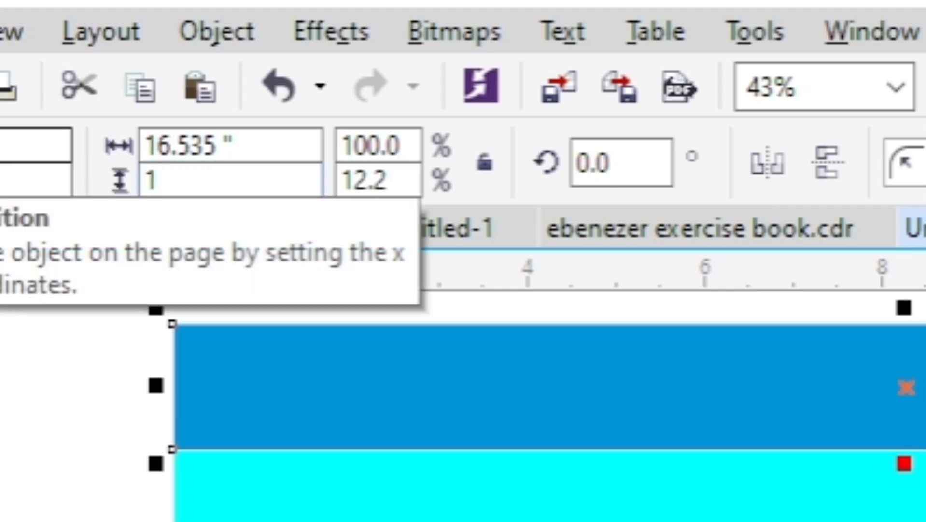
{"action": "key", "text": "Return"}
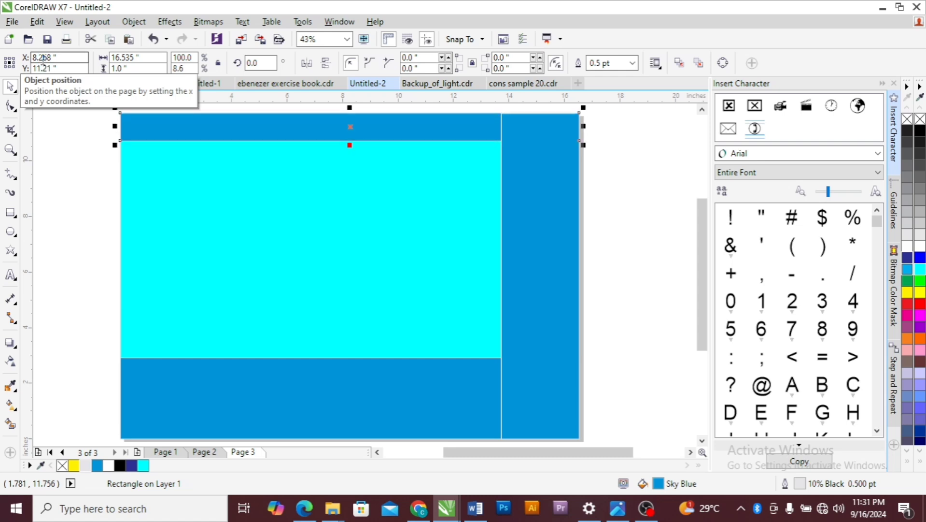
Step: Set the right blue strip's width to 3.5 inches and nudge it back flush with the page's right edge
{"action": "left_click", "coordinate": [526, 193]}
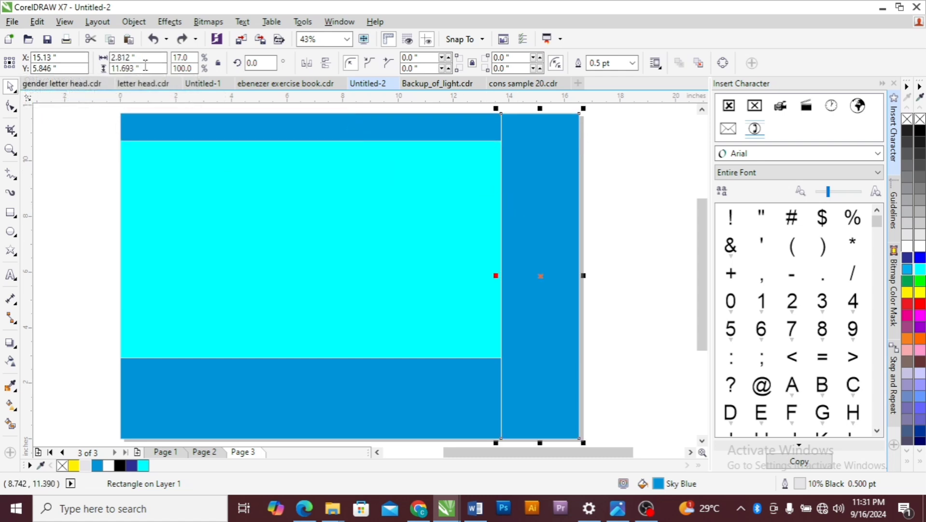
{"action": "left_click", "coordinate": [146, 67]}
{"action": "left_click_drag", "start_coordinate": [126, 57], "coordinate": [111, 57]}
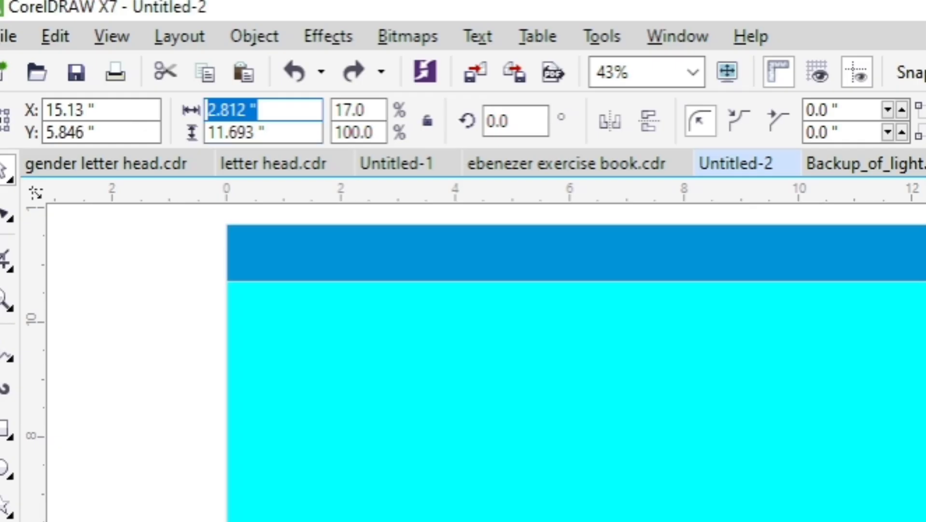
{"action": "type", "text": "3.5"}
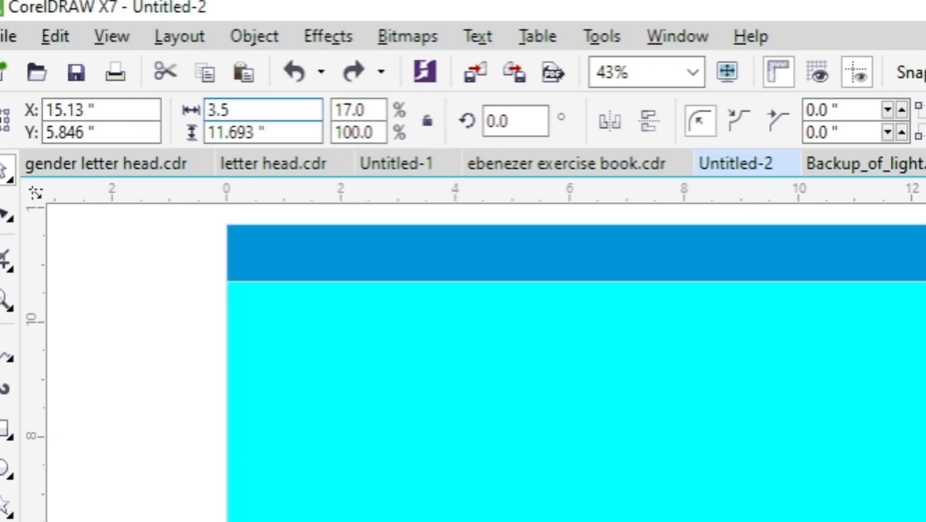
{"action": "key", "text": "Return"}
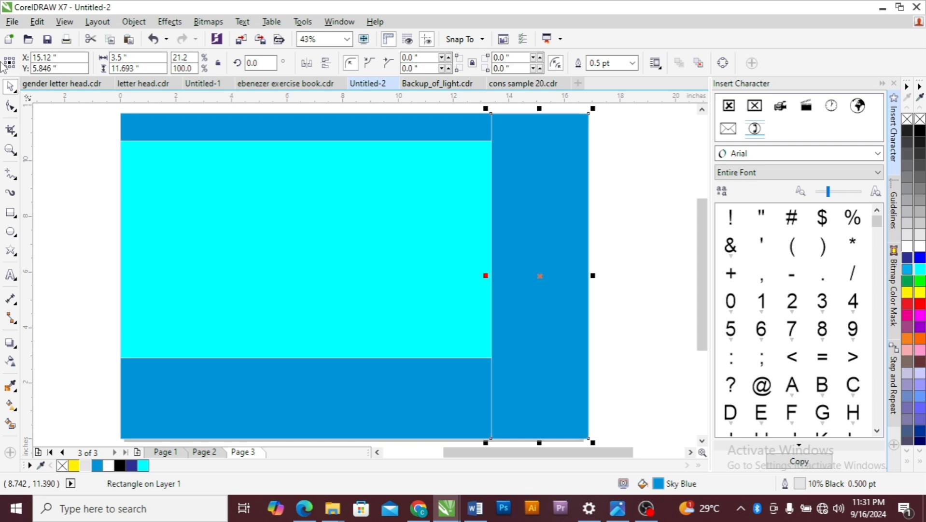
{"action": "key", "text": "Left"}
{"action": "key", "text": "Left"}
{"action": "key", "text": "Left"}
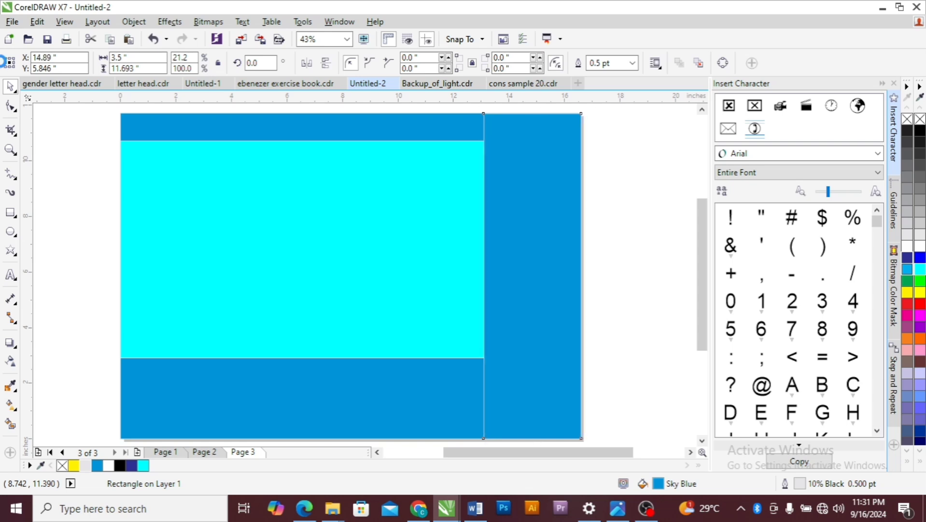
{"action": "key", "text": "Left"}
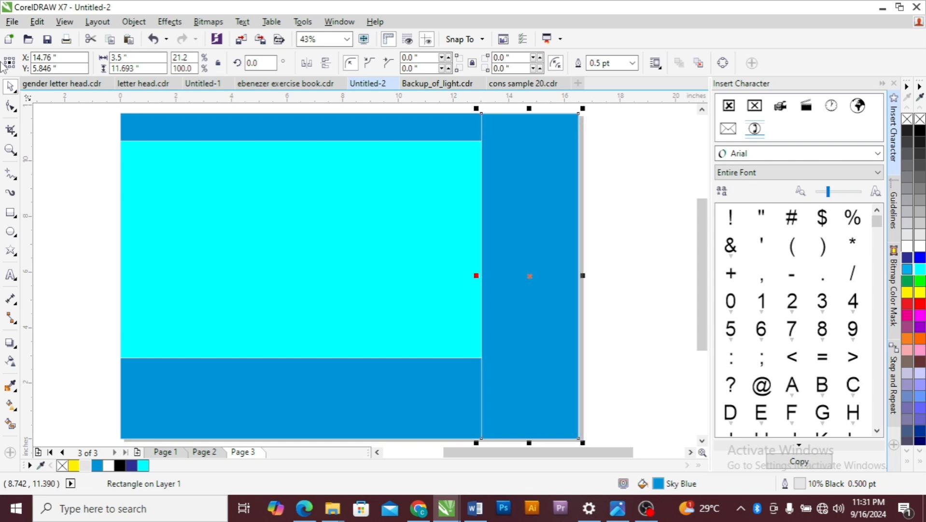
{"action": "key", "text": "Right"}
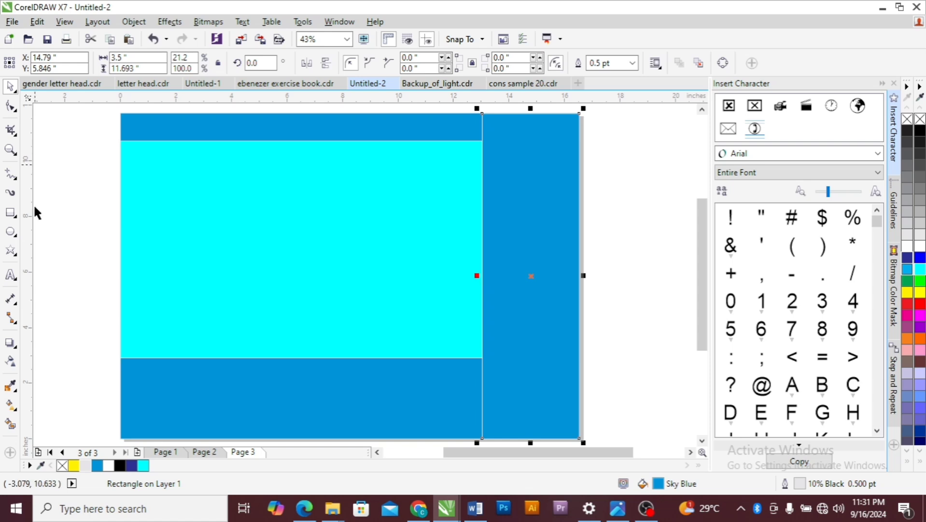
Step: Set the bottom blue strip's height to 3 inches and nudge it up flush with the page's bottom edge
{"action": "left_click", "coordinate": [192, 399]}
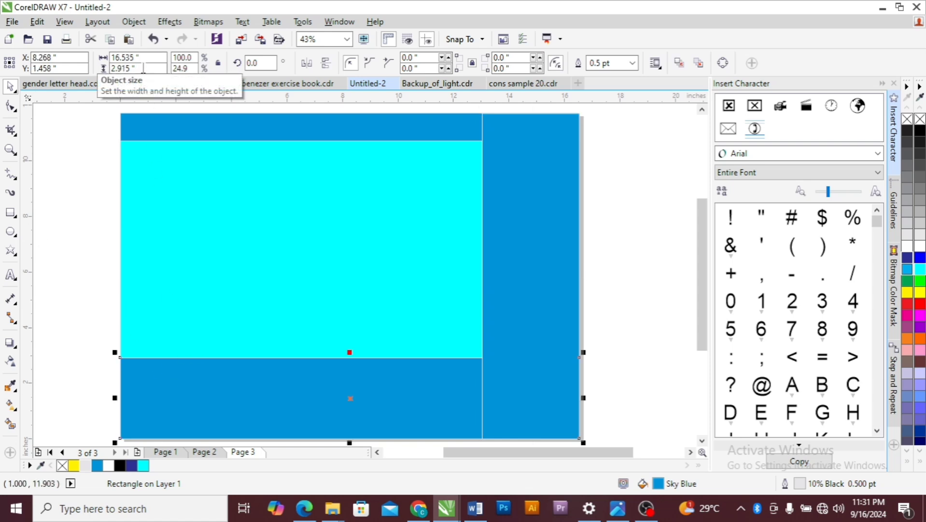
{"action": "left_click_drag", "start_coordinate": [142, 67], "coordinate": [98, 74]}
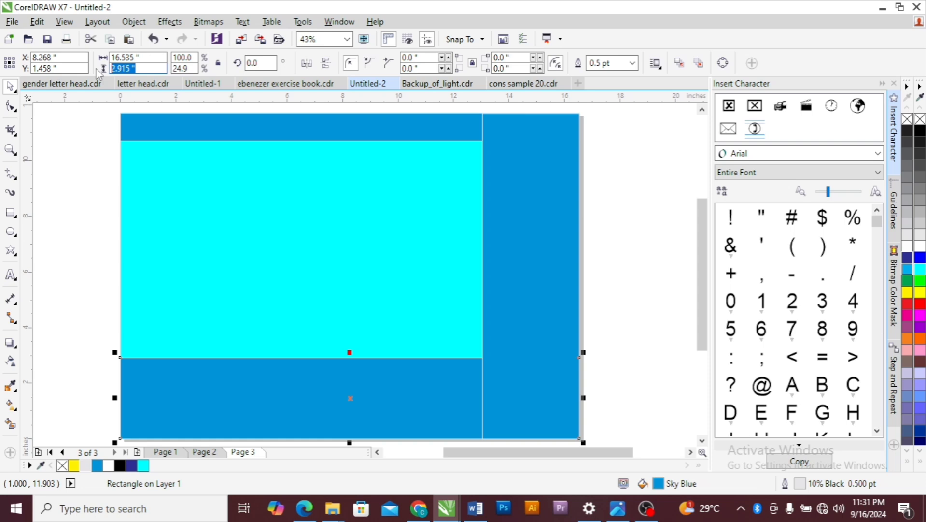
{"action": "type", "text": "3"}
{"action": "key", "text": "Return"}
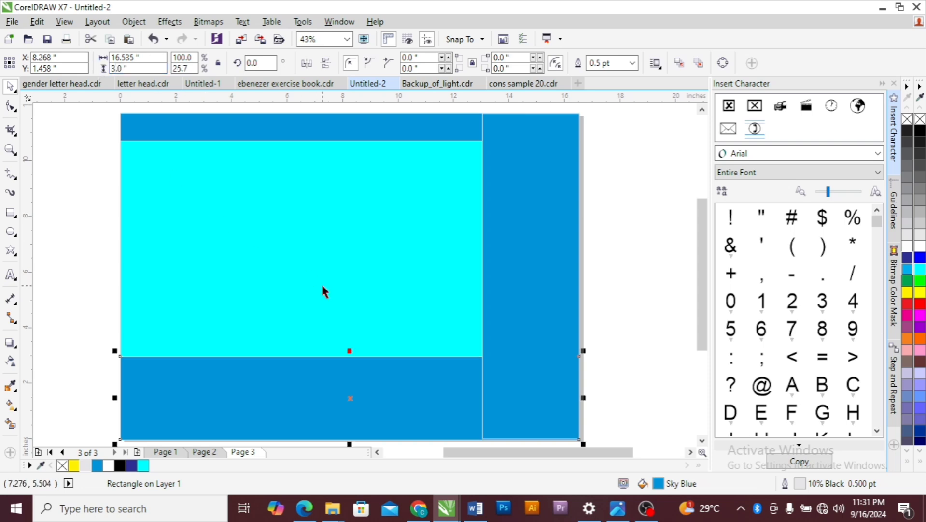
{"action": "key", "text": "Up"}
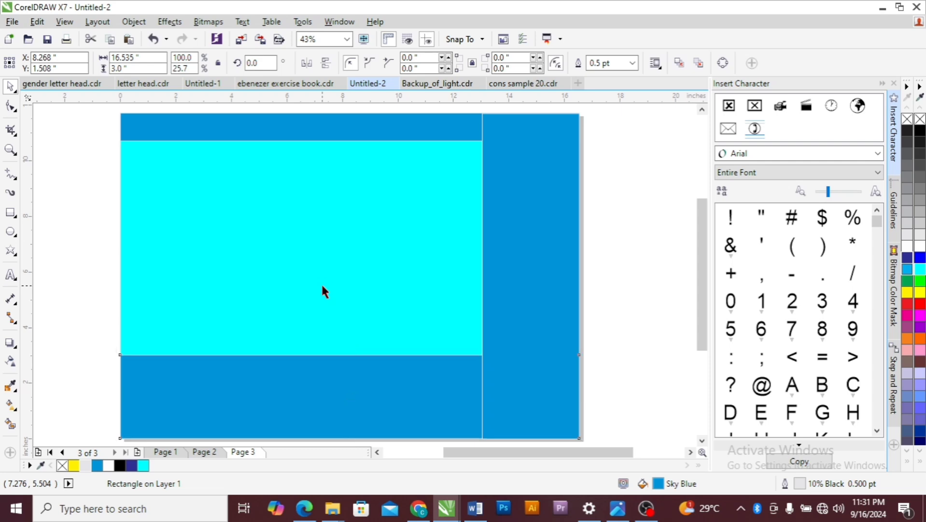
{"action": "key", "text": "Up"}
{"action": "left_click", "coordinate": [76, 265]}
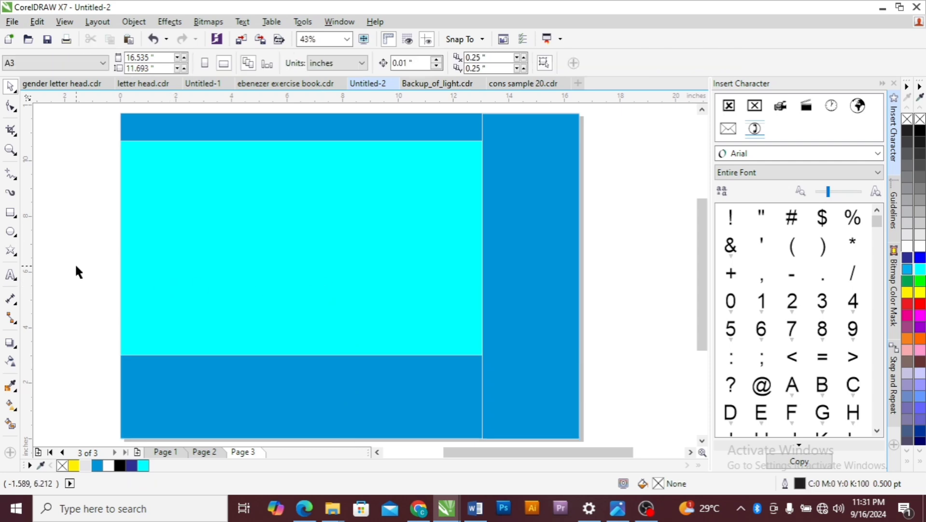
Step: Paste the three images from the PCI birthday design folder, moving the purple graphic left of the page and both portraits toward its right side
{"action": "key", "text": "alt+Tab"}
{"action": "key", "text": "alt+Tab"}
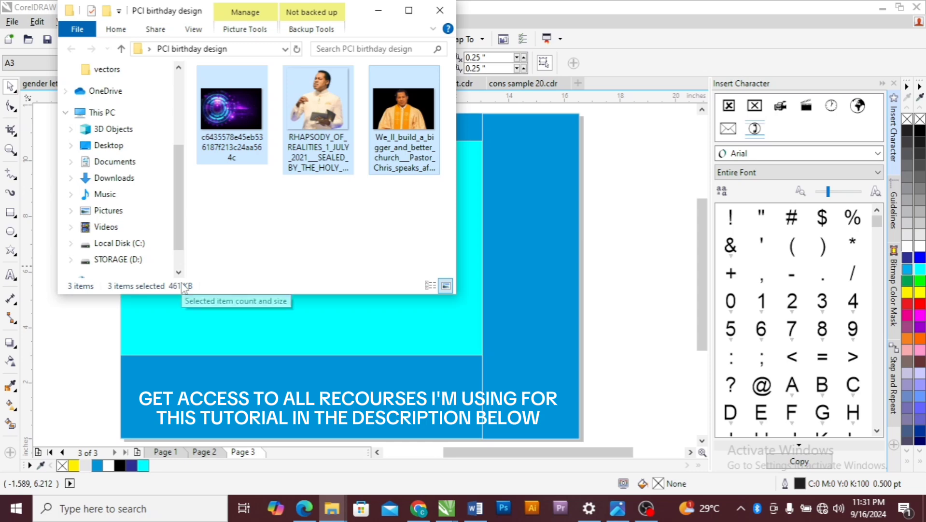
{"action": "key", "text": "alt+Tab"}
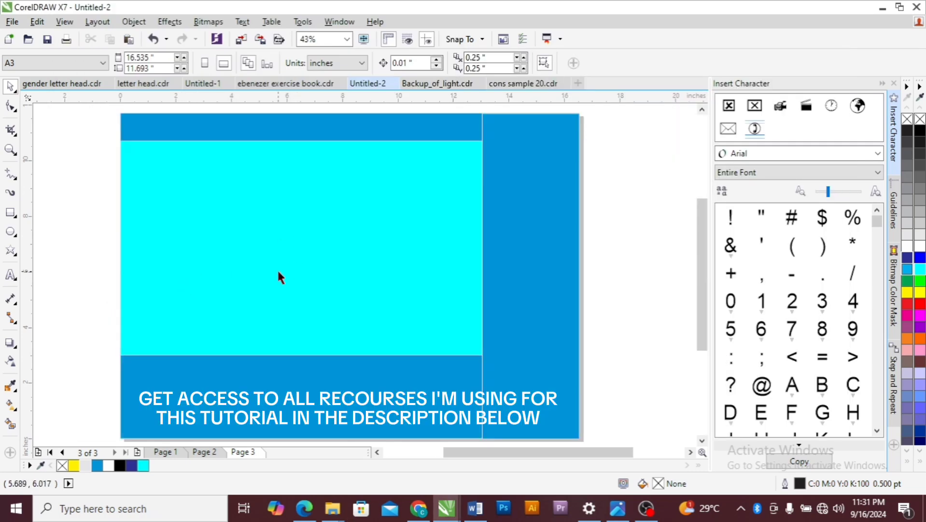
{"action": "key", "text": "ctrl+v"}
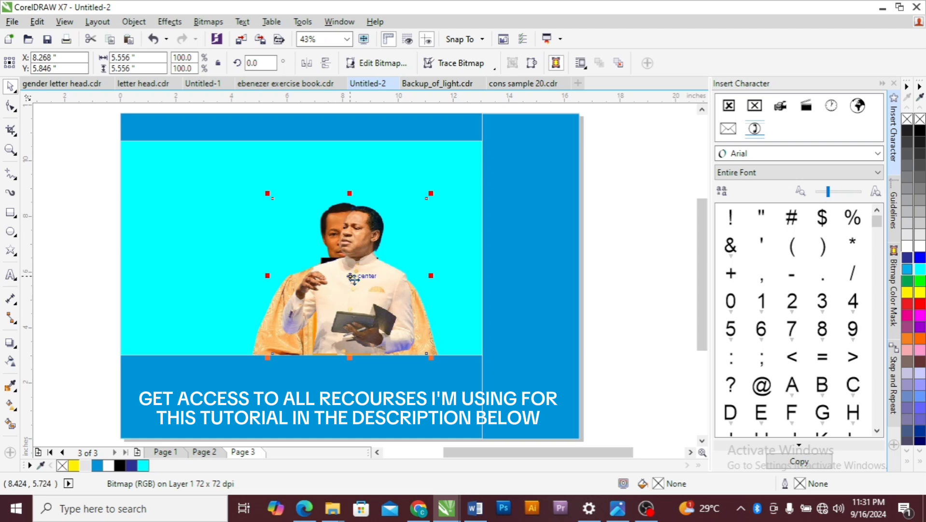
{"action": "left_click_drag", "start_coordinate": [354, 278], "coordinate": [86, 266]}
{"action": "left_click_drag", "start_coordinate": [398, 248], "coordinate": [624, 161]}
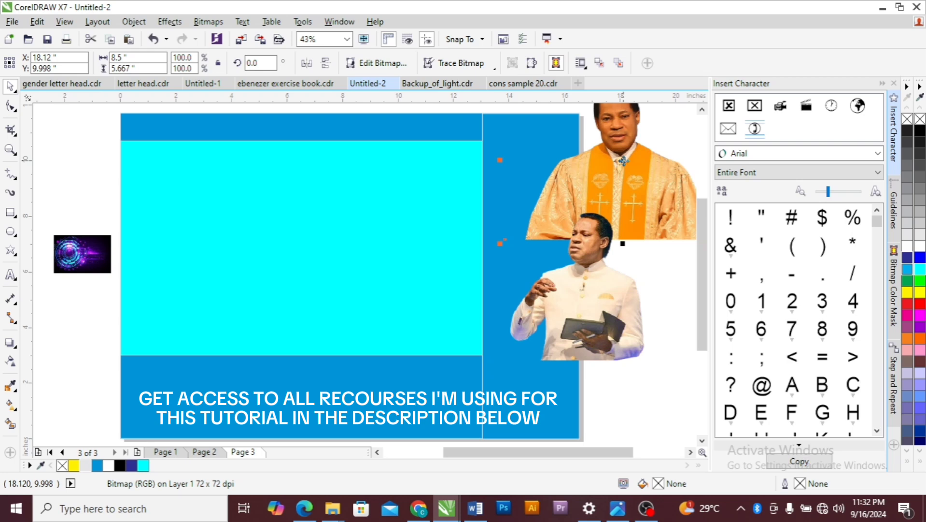
Step: PowerClip the purple graphic inside the cyan rectangle and open the container's contents for editing
{"action": "left_click_drag", "start_coordinate": [86, 255], "coordinate": [256, 218]}
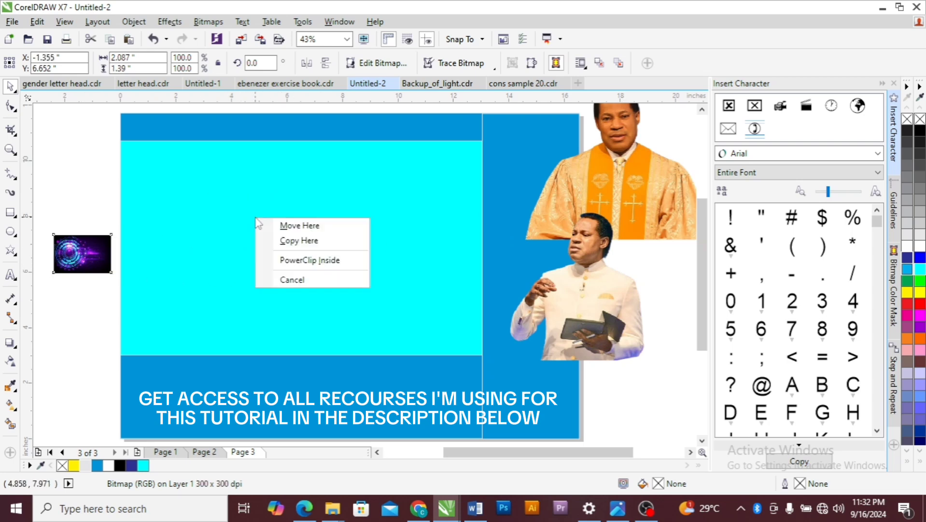
{"action": "left_click", "coordinate": [326, 262]}
{"action": "left_click", "coordinate": [274, 236], "text": "ctrl"}
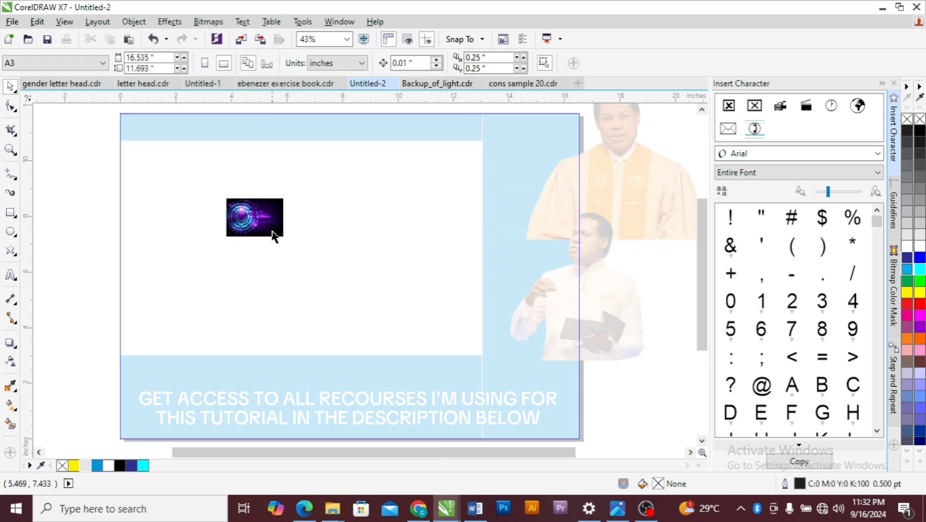
Step: Enlarge the purple graphic to about 13.8 by 9.2 inches and position it to cover the whole cyan area
{"action": "left_click", "coordinate": [274, 237], "text": "ctrl"}
{"action": "left_click_drag", "start_coordinate": [289, 240], "coordinate": [455, 337]}
{"action": "left_click_drag", "start_coordinate": [341, 267], "coordinate": [397, 298]}
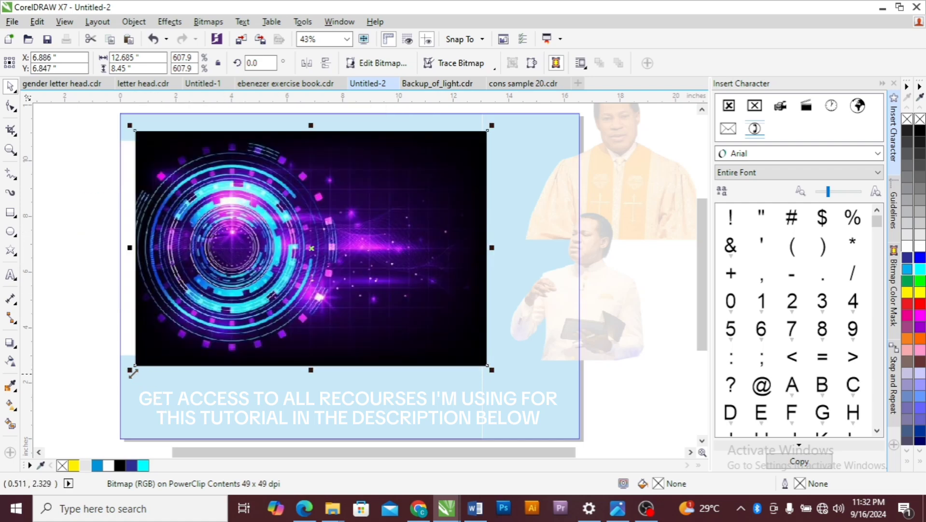
{"action": "left_click_drag", "start_coordinate": [129, 369], "coordinate": [114, 380]}
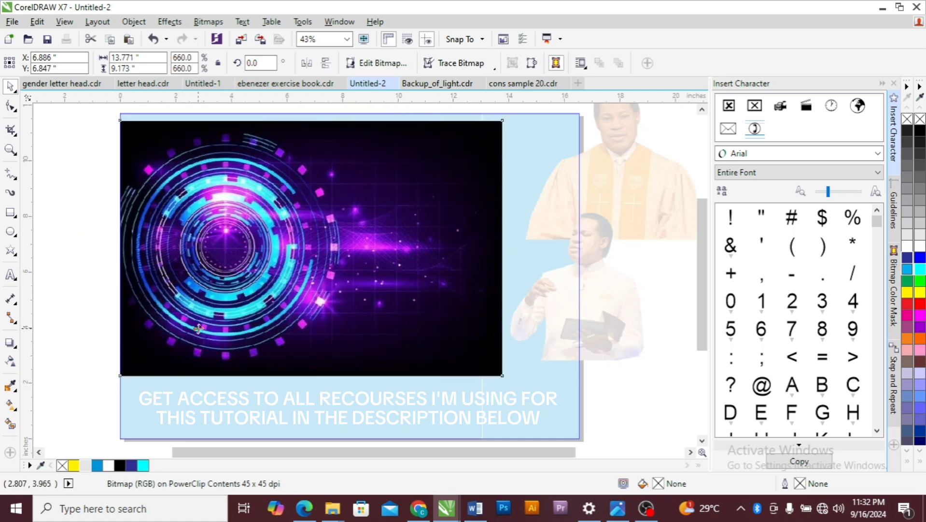
{"action": "left_click_drag", "start_coordinate": [174, 338], "coordinate": [167, 338]}
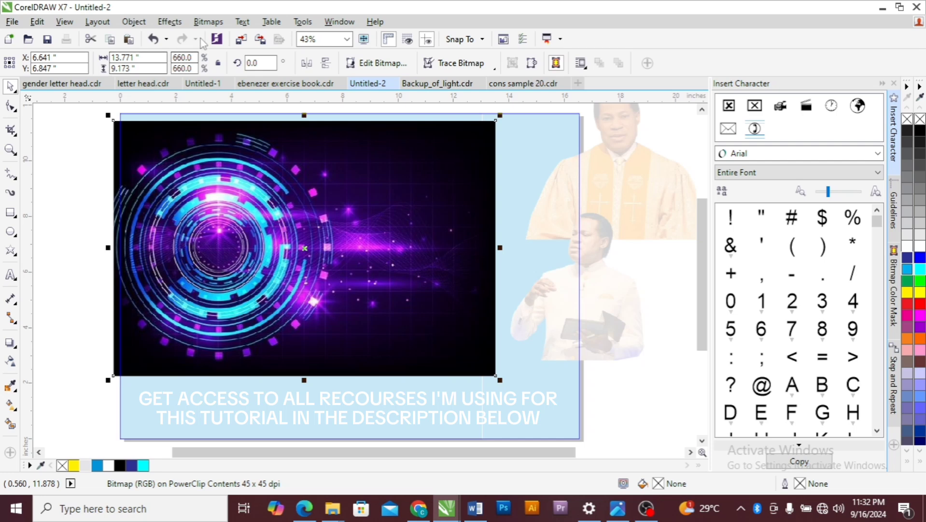
Step: Apply a Gaussian Blur with a 5.0-pixel radius to the purple graphic and finish editing the PowerClip
{"action": "left_click", "coordinate": [205, 23]}
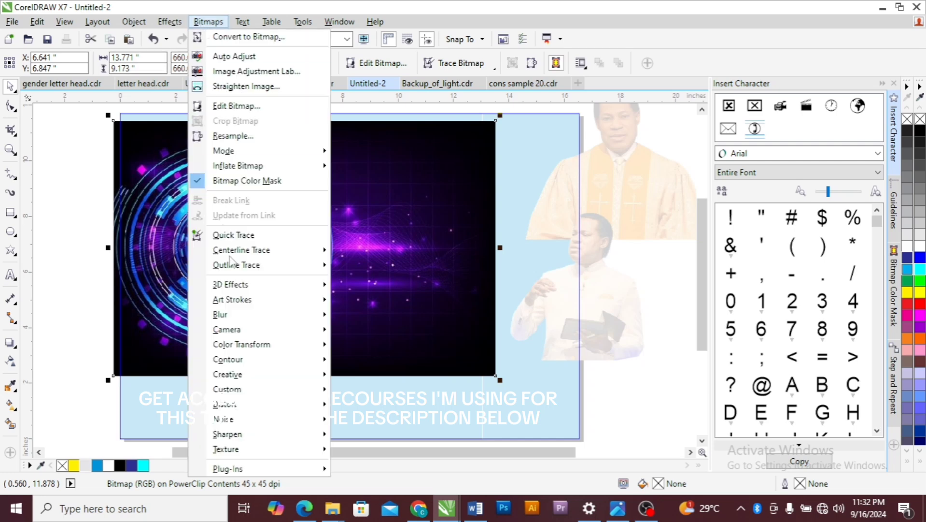
{"action": "mouse_move", "coordinate": [304, 314]}
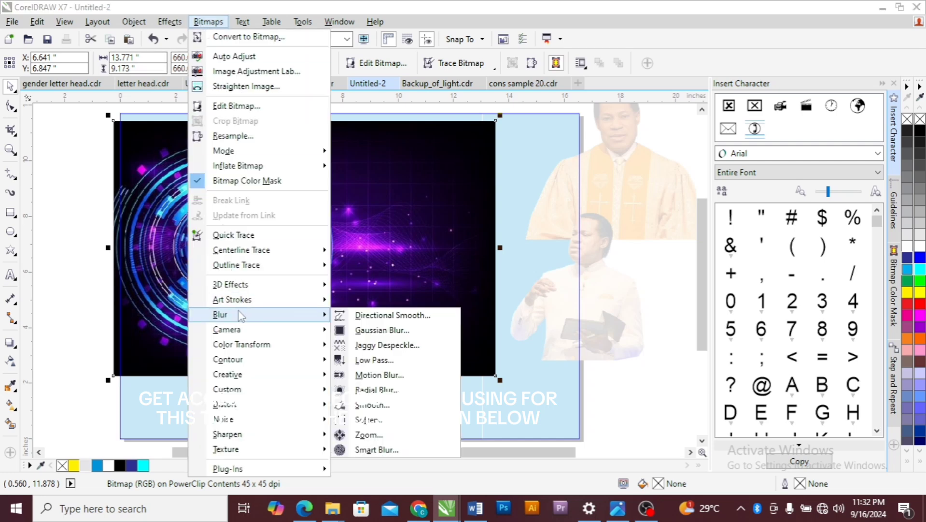
{"action": "left_click", "coordinate": [379, 329]}
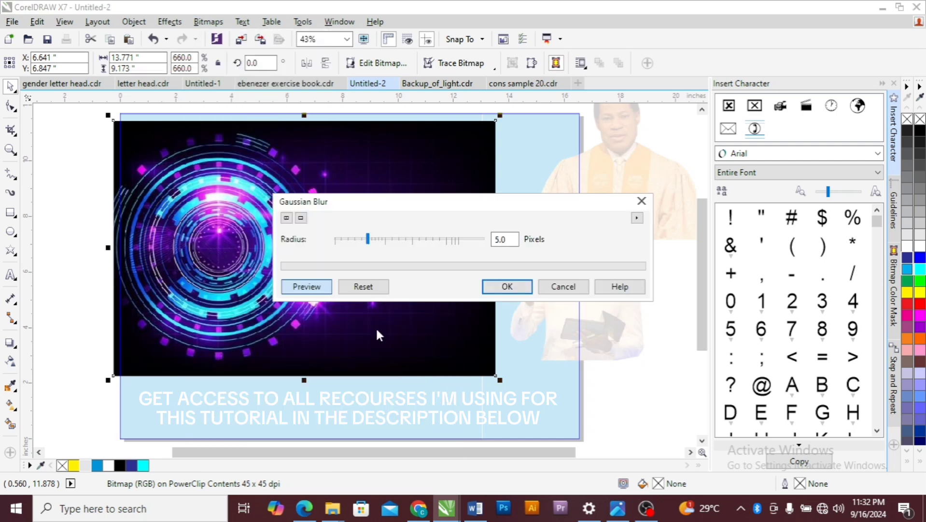
{"action": "left_click", "coordinate": [498, 284]}
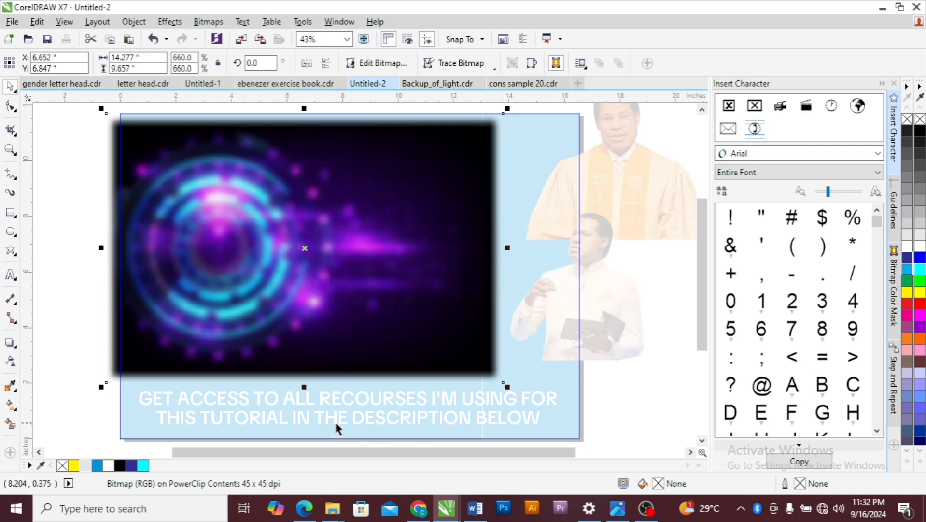
{"action": "right_click", "coordinate": [381, 367]}
{"action": "left_click", "coordinate": [443, 183]}
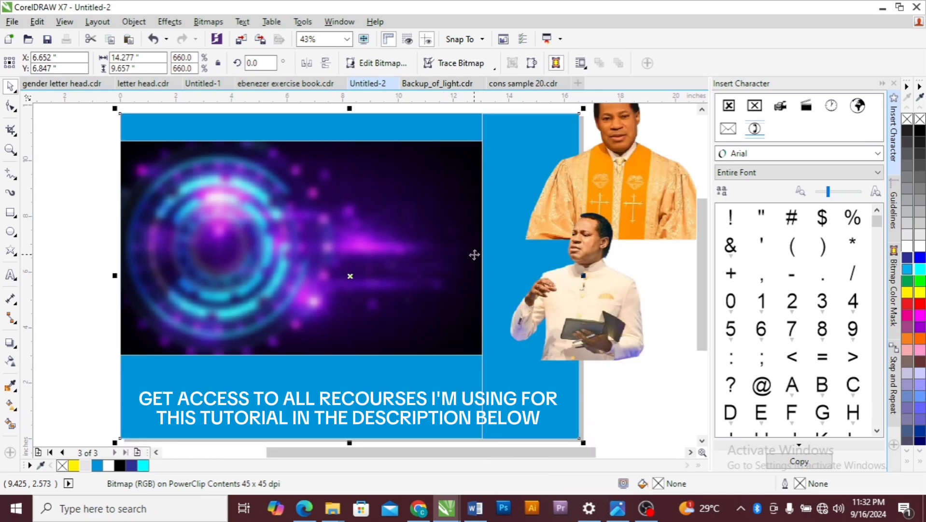
Step: Select both portraits and transfer them into the purple background's PowerClip contents
{"action": "left_click", "coordinate": [613, 262]}
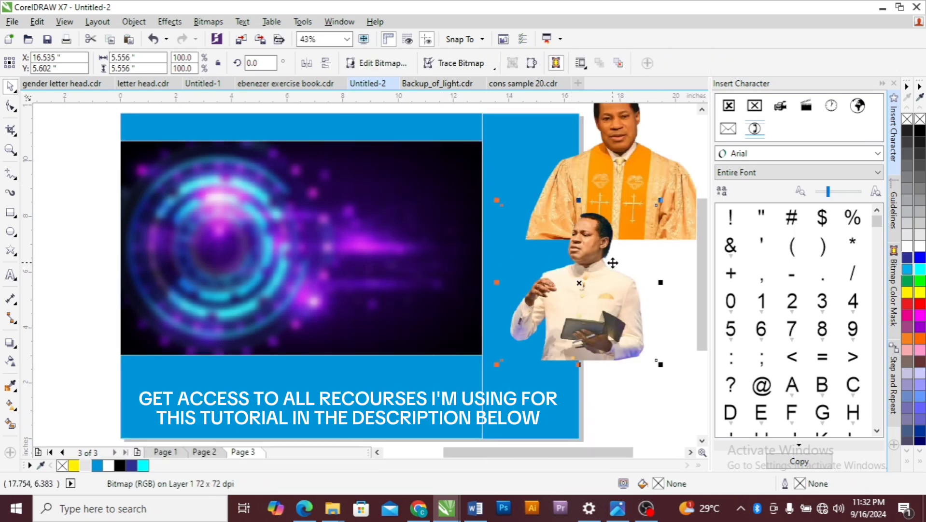
{"action": "left_click", "coordinate": [644, 138], "text": "shift"}
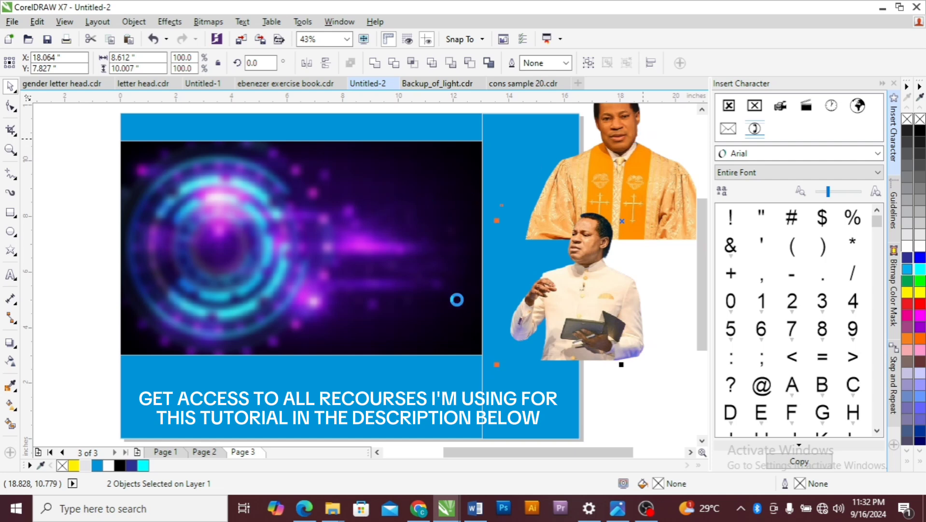
{"action": "left_click", "coordinate": [421, 286]}
{"action": "left_click", "coordinate": [337, 268], "text": "ctrl"}
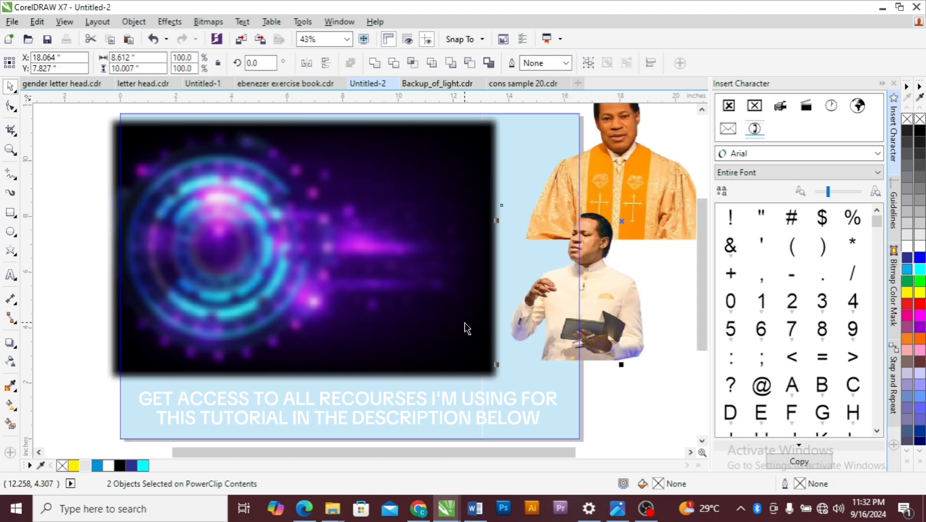
Step: Arrange the portraits side by side over the purple graphic, white suit on the left, and slightly enlarge the orange-robed one
{"action": "left_click_drag", "start_coordinate": [564, 310], "coordinate": [213, 300]}
{"action": "left_click_drag", "start_coordinate": [611, 234], "coordinate": [377, 335]}
{"action": "left_click_drag", "start_coordinate": [202, 283], "coordinate": [161, 269]}
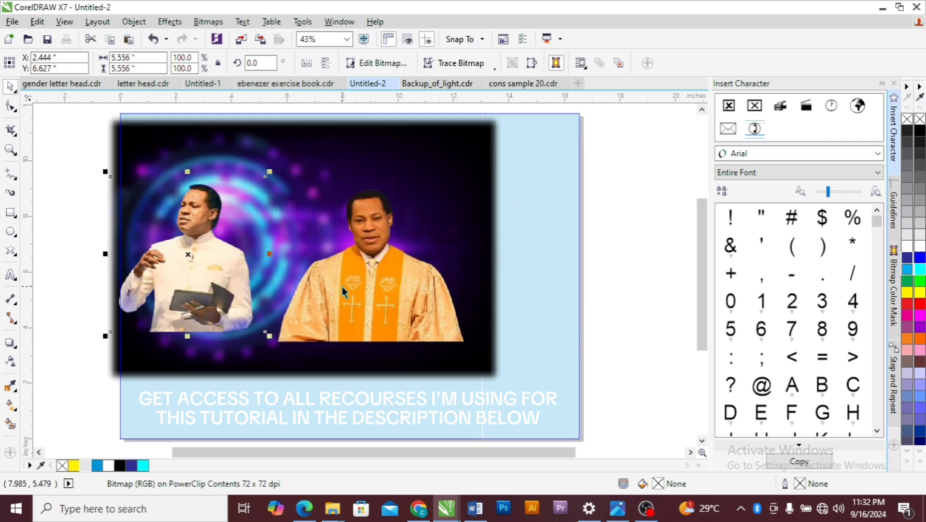
{"action": "left_click_drag", "start_coordinate": [341, 286], "coordinate": [313, 289]}
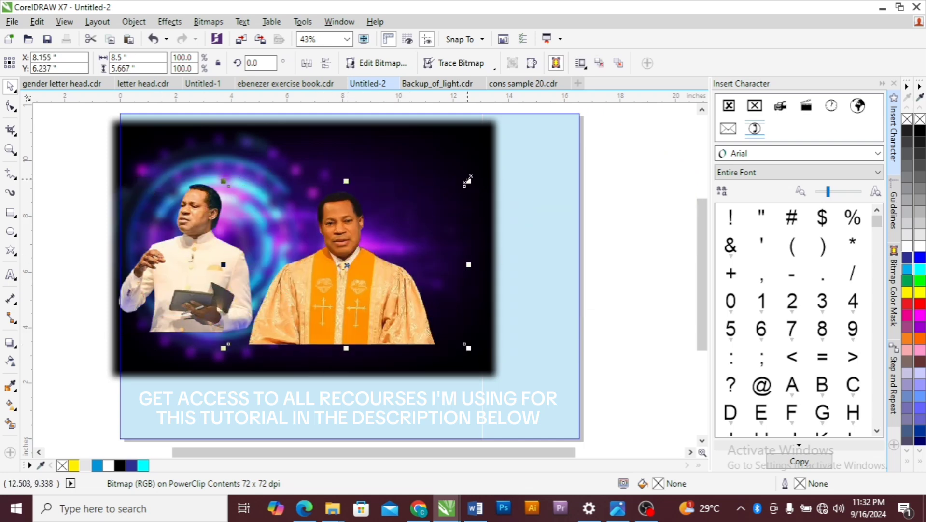
{"action": "left_click_drag", "start_coordinate": [467, 181], "coordinate": [481, 172]}
{"action": "left_click_drag", "start_coordinate": [201, 254], "coordinate": [206, 273]}
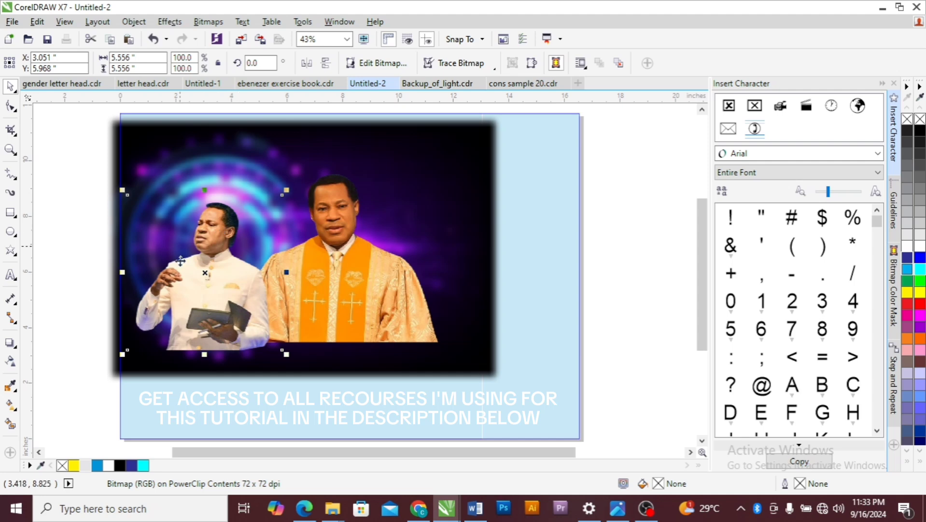
Step: Convert the white-suited portrait to a 300 dpi Grayscale (8-bit) bitmap with a transparent background
{"action": "left_click", "coordinate": [208, 22]}
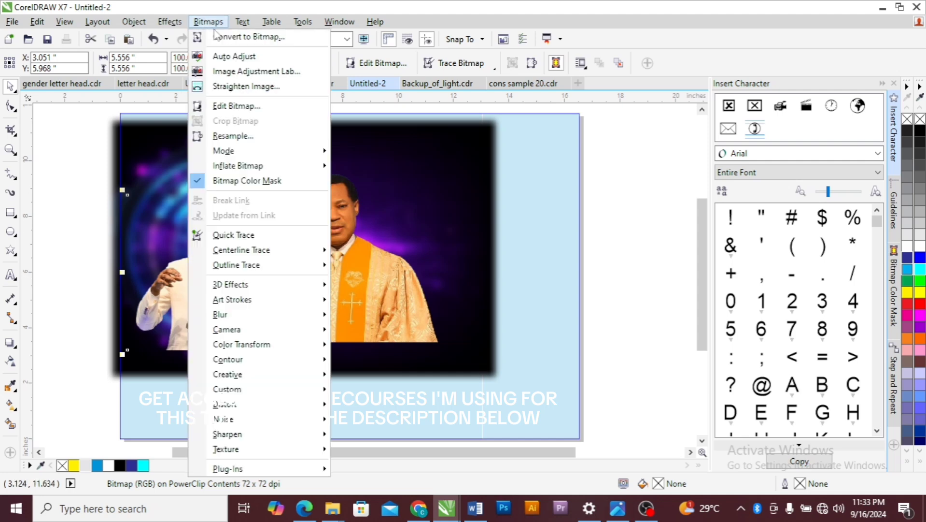
{"action": "left_click", "coordinate": [227, 35]}
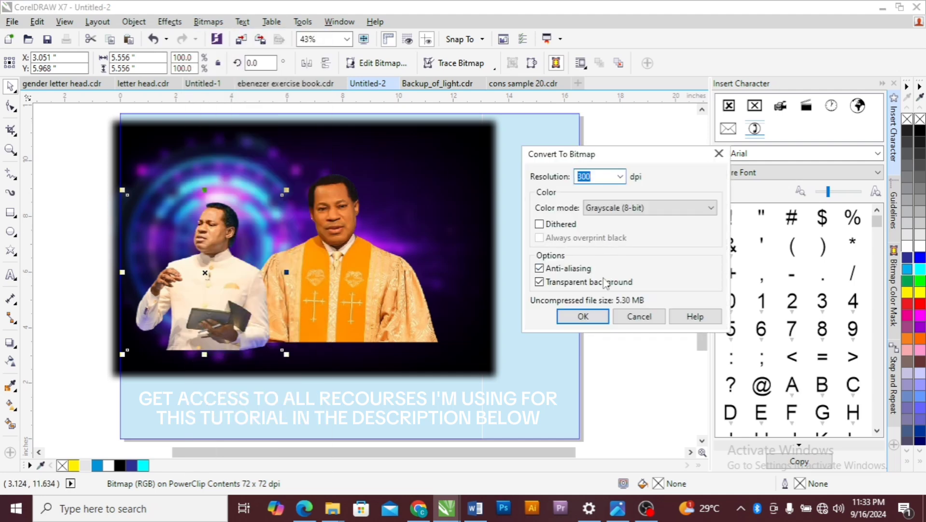
{"action": "left_click", "coordinate": [583, 317]}
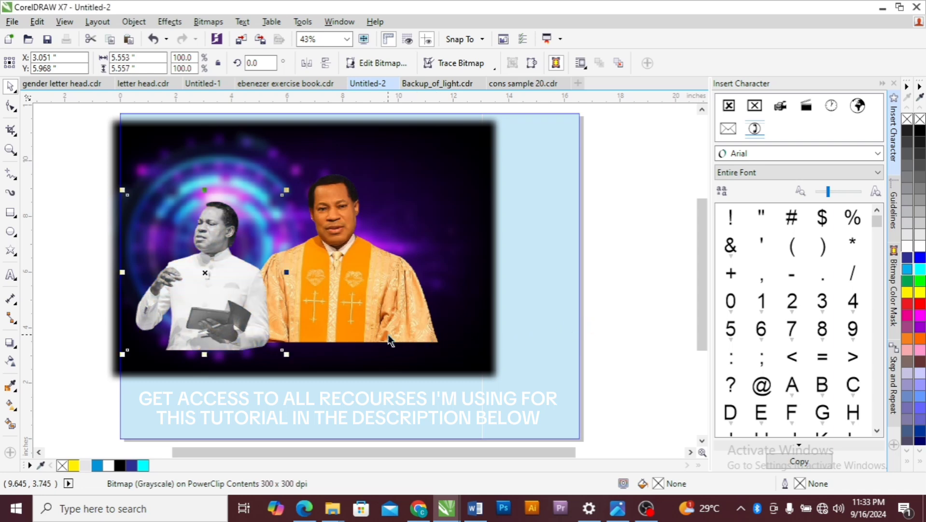
Step: Send the grayscale portrait behind the orange-robed one and shrink it to about 5 inches wide
{"action": "key", "text": "ctrl+Page_Down"}
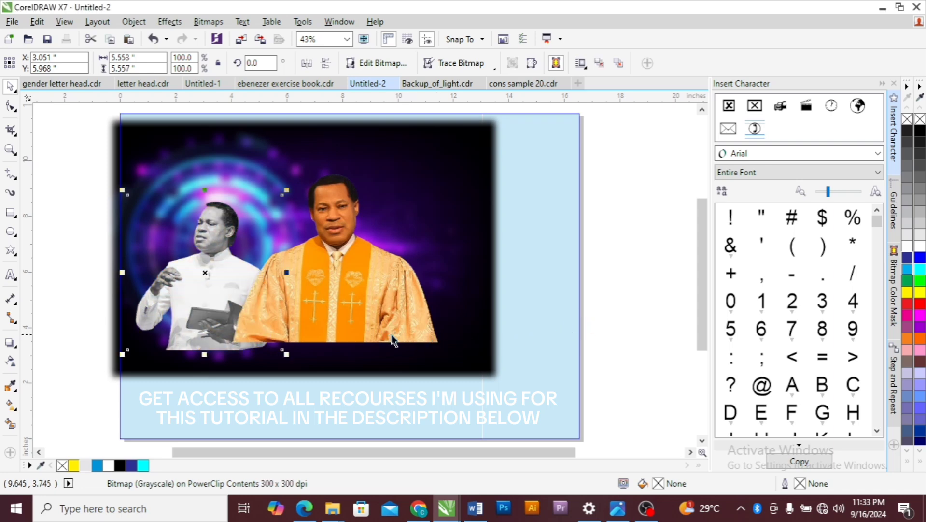
{"action": "left_click", "coordinate": [594, 334]}
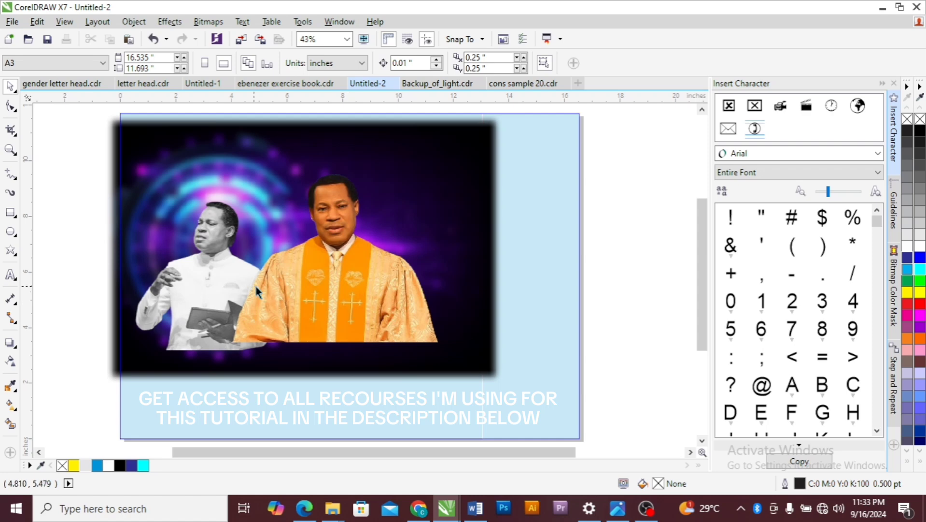
{"action": "left_click", "coordinate": [206, 256]}
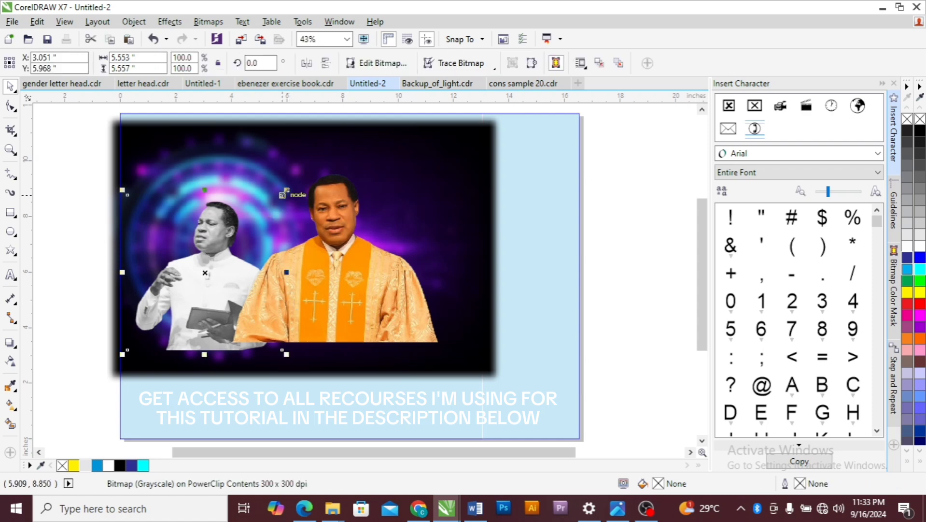
{"action": "left_click_drag", "start_coordinate": [285, 191], "coordinate": [270, 207]}
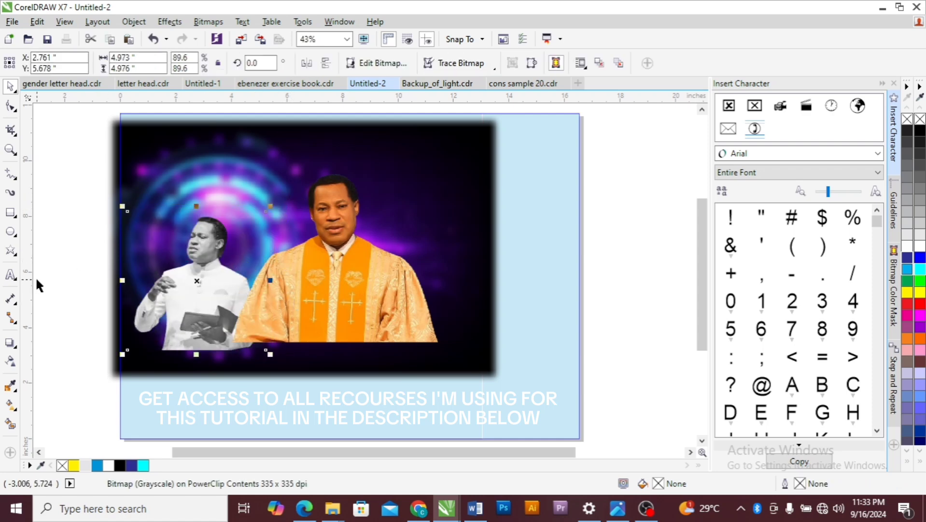
Step: Add the artistic text "happy birthday" on two lines beside the orange-robed portrait's head and select all of it
{"action": "left_click", "coordinate": [11, 274]}
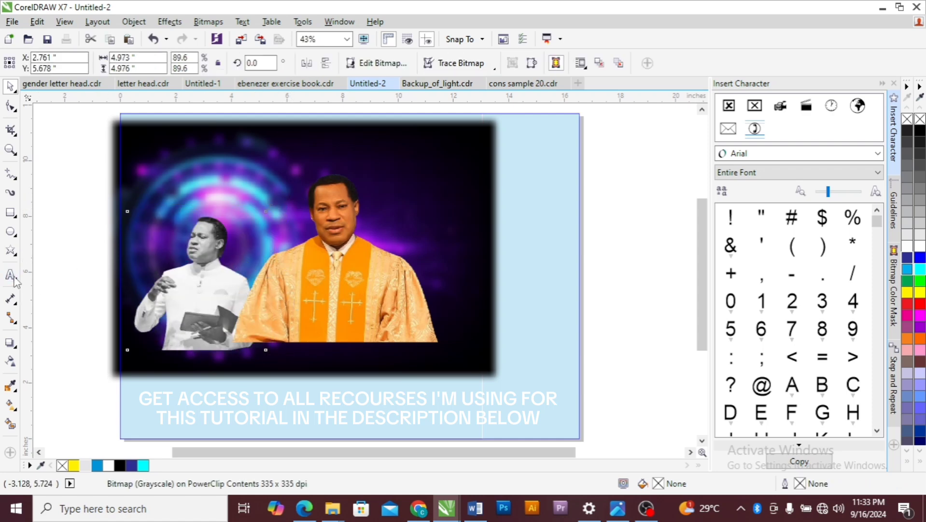
{"action": "left_click", "coordinate": [250, 185]}
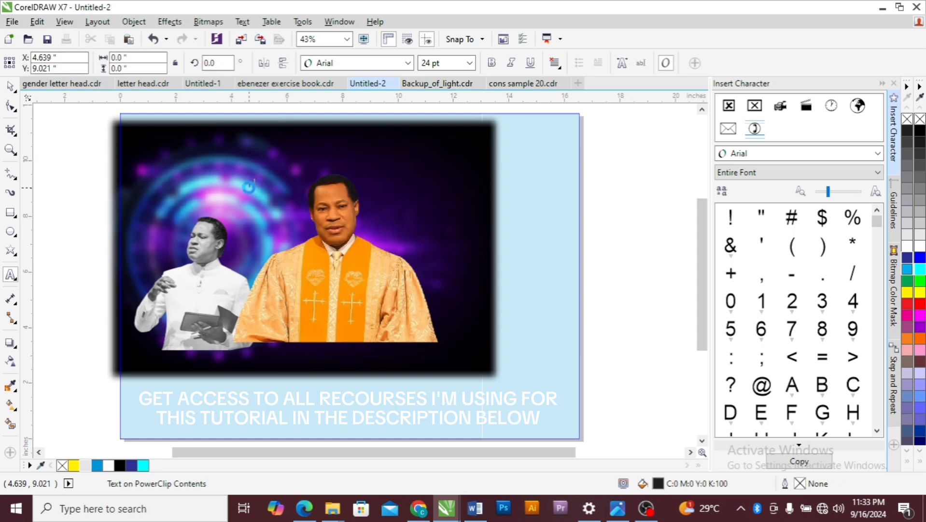
{"action": "type", "text": "Hal"}
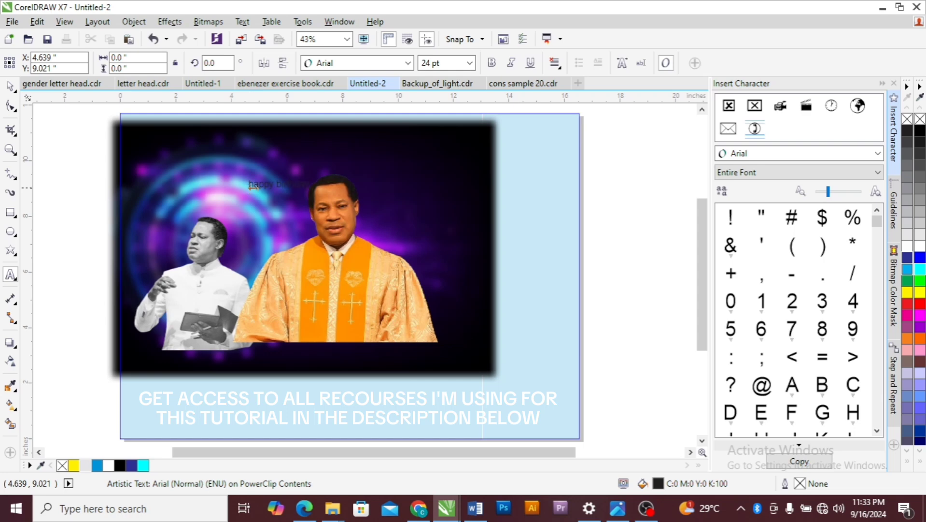
{"action": "key", "text": "ctrl+space"}
{"action": "left_click", "coordinate": [279, 184]}
{"action": "key", "text": "ctrl+a"}
{"action": "key", "text": "ctrl+space"}
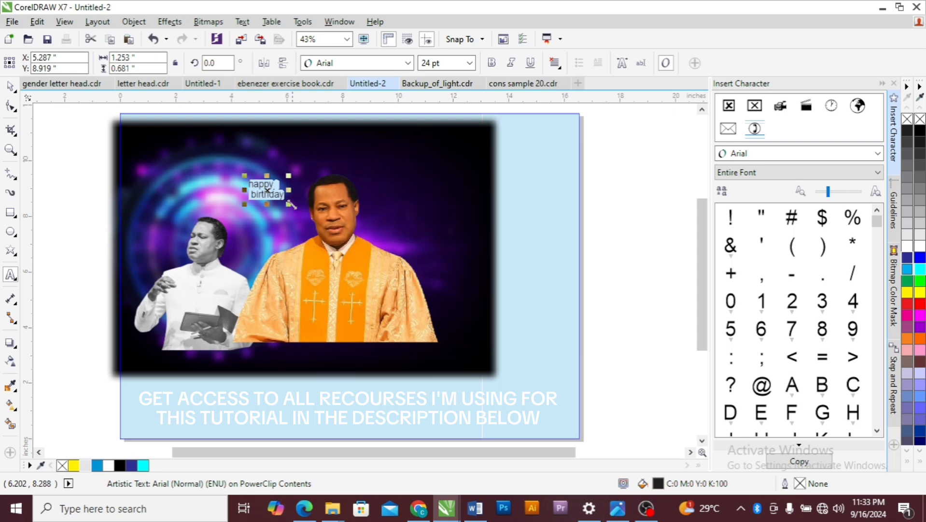
Step: Enlarge the birthday text to about 91 pt in Montserrat ExtraBold and remove the leading space before "birthday"
{"action": "left_click_drag", "start_coordinate": [291, 205], "coordinate": [386, 257]}
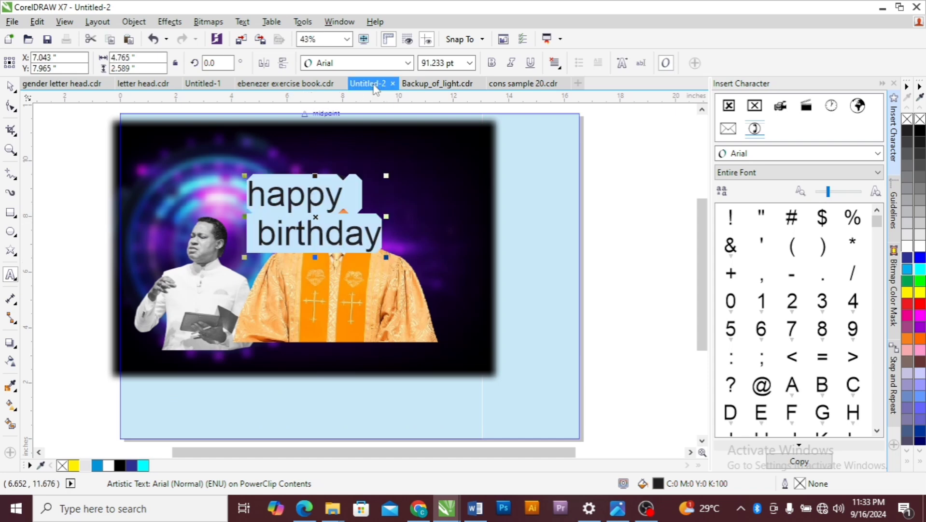
{"action": "left_click", "coordinate": [408, 63]}
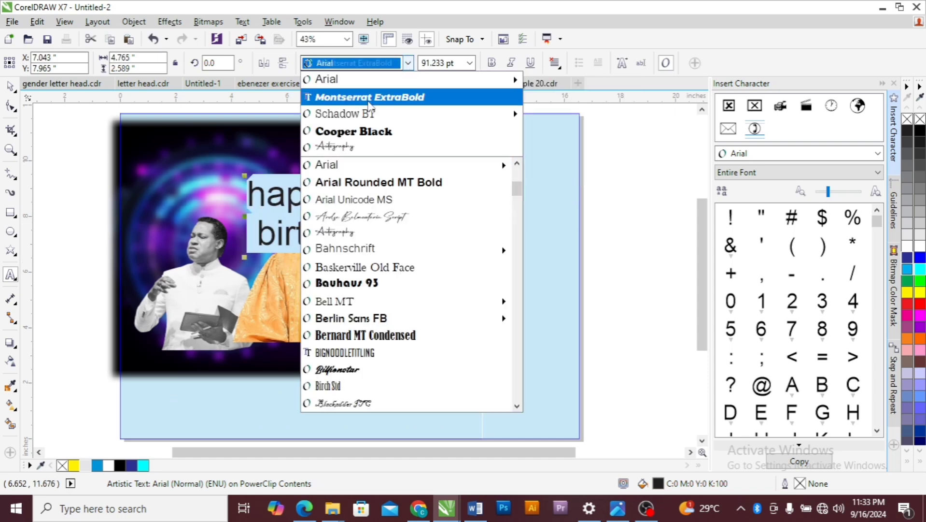
{"action": "left_click", "coordinate": [372, 98]}
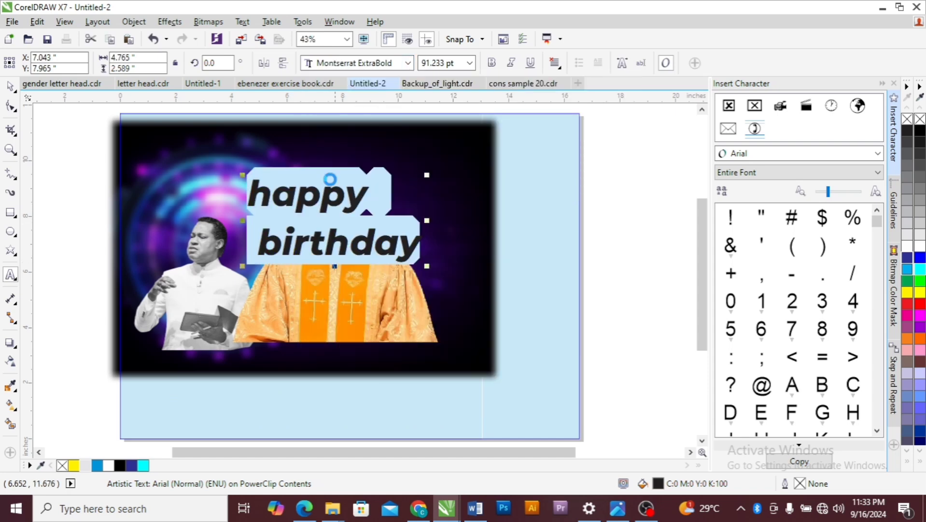
{"action": "left_click", "coordinate": [267, 243]}
{"action": "key", "text": "BackSpace"}
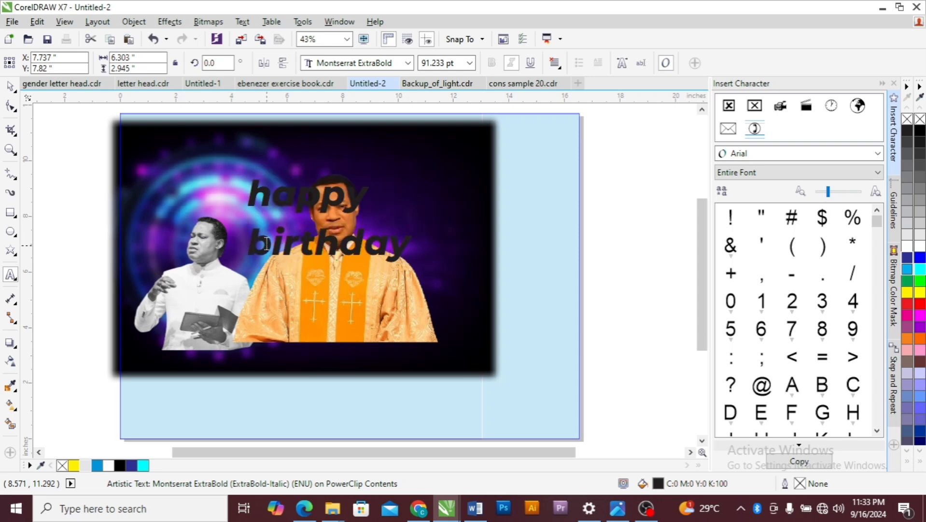
Step: Fill the whole "happy birthday" text with white and change its case to UPPERCASE
{"action": "key", "text": "ctrl+a"}
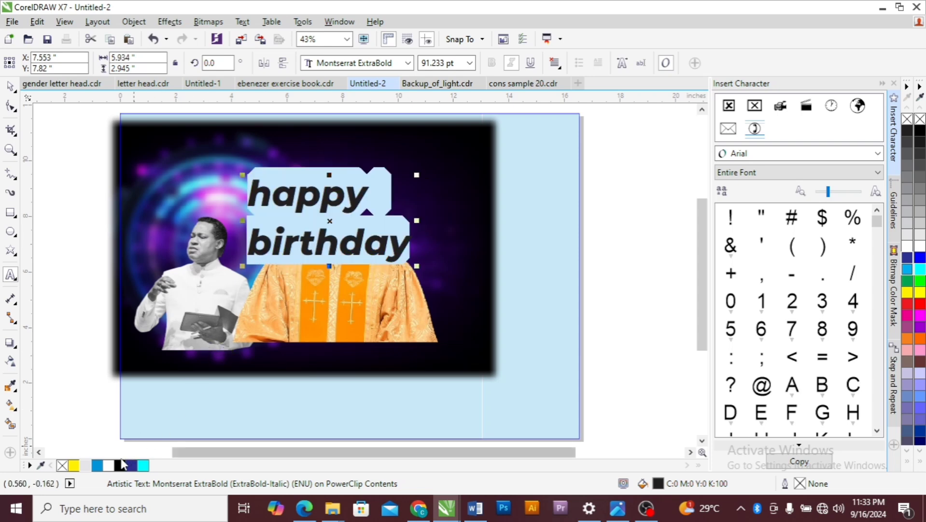
{"action": "left_click", "coordinate": [111, 465]}
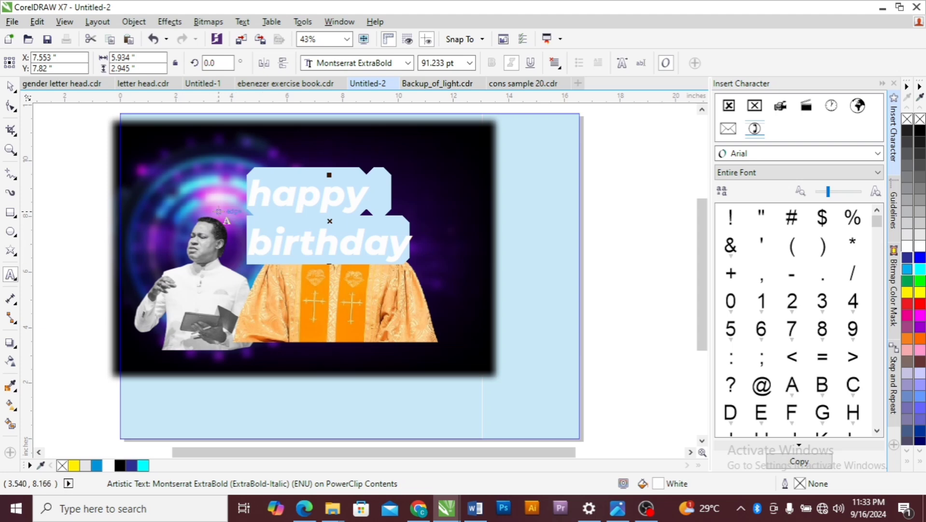
{"action": "key", "text": "shift+F3"}
{"action": "key", "text": "Down"}
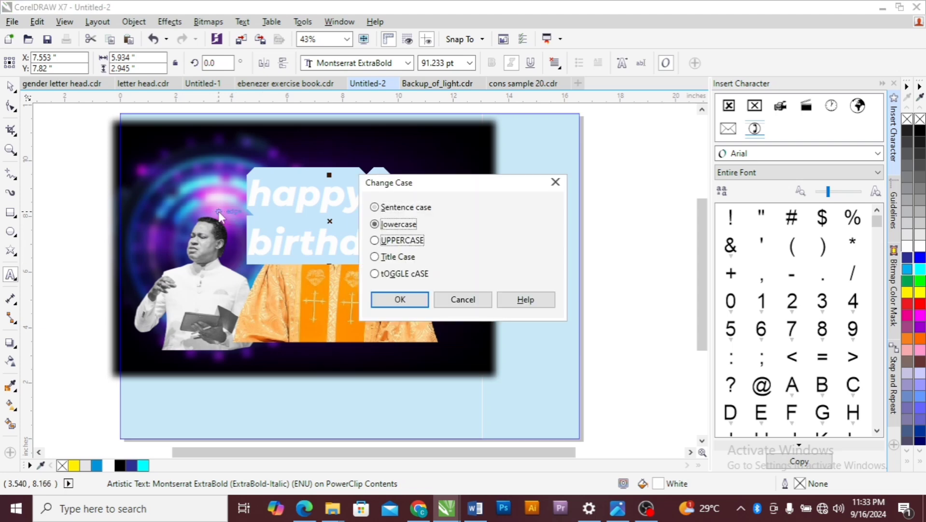
{"action": "key", "text": "Down"}
{"action": "key", "text": "Return"}
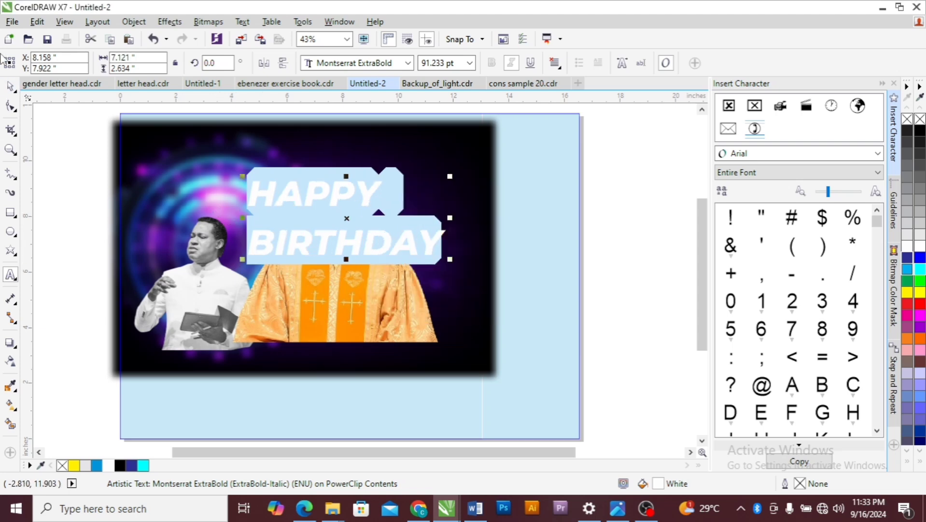
Step: Tighten the line spacing between HAPPY and BIRTHDAY with the Shape tool and clear the selection
{"action": "left_click", "coordinate": [10, 128]}
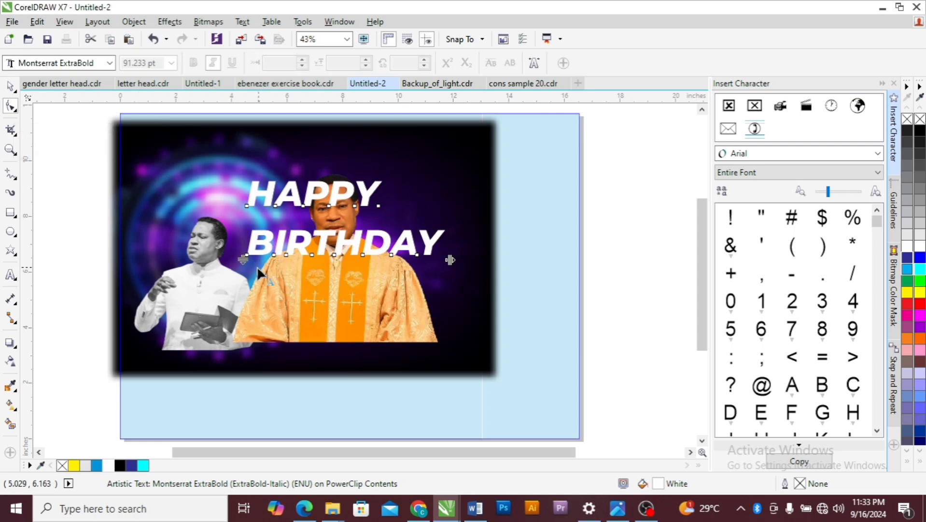
{"action": "left_click_drag", "start_coordinate": [243, 259], "coordinate": [243, 245]}
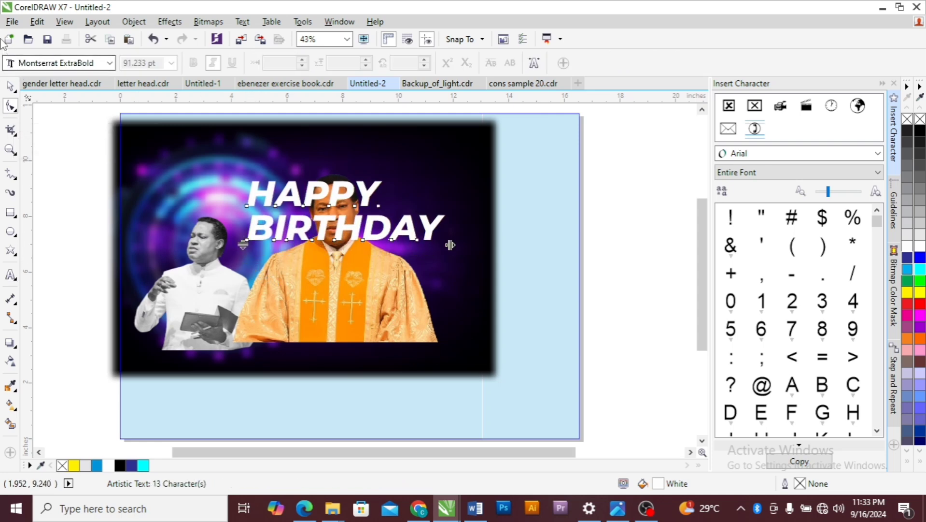
{"action": "left_click", "coordinate": [7, 89]}
{"action": "key", "text": "ctrl+a"}
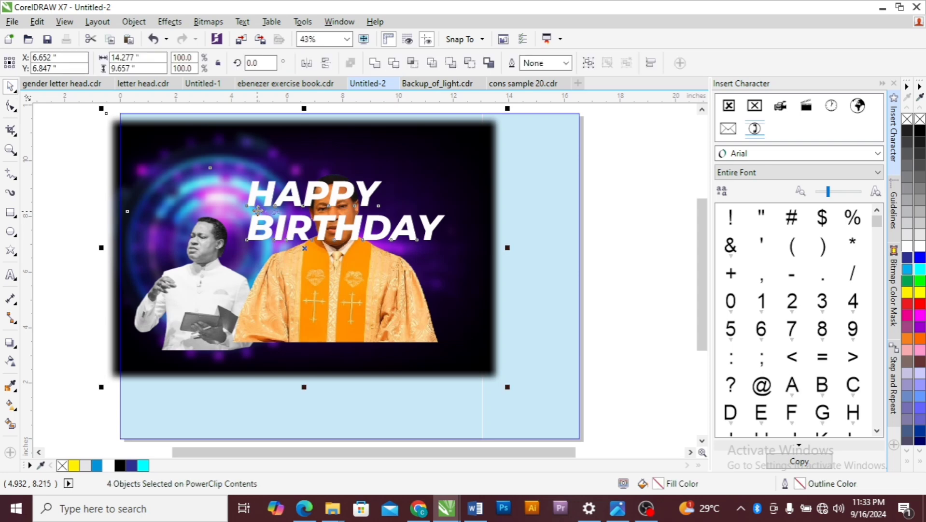
{"action": "key", "text": "Escape"}
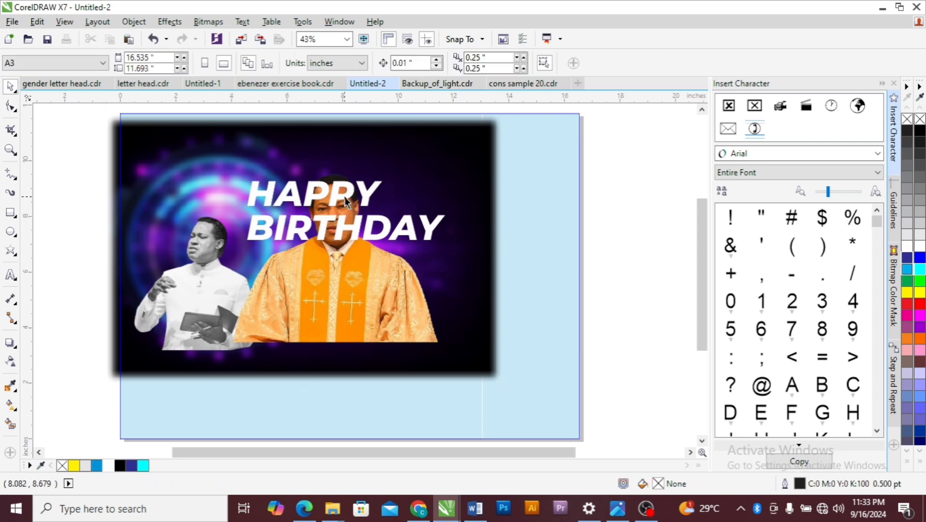
Step: Place the HAPPY BIRTHDAY title higher, behind the orange-robed portrait's head, and enlarge it to about 111 pt
{"action": "left_click_drag", "start_coordinate": [345, 201], "coordinate": [332, 172]}
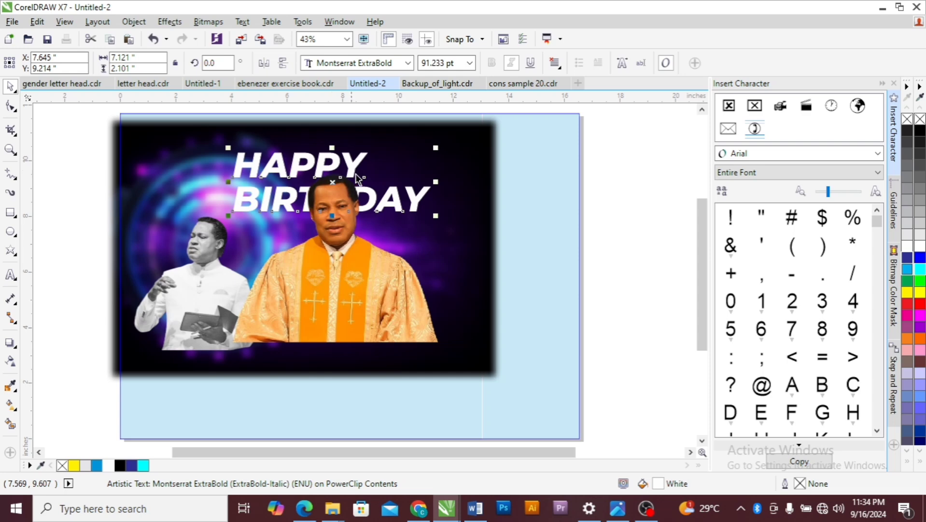
{"action": "left_click_drag", "start_coordinate": [435, 215], "coordinate": [456, 232]}
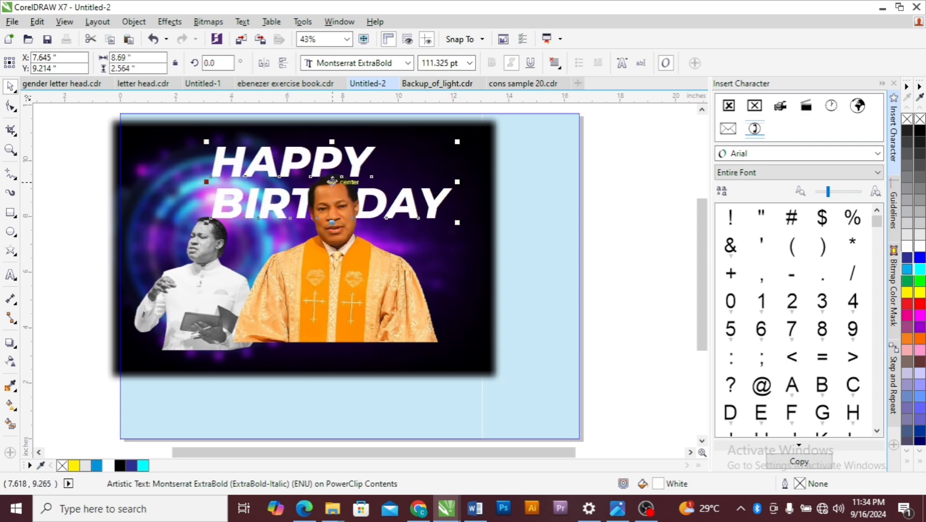
{"action": "left_click_drag", "start_coordinate": [332, 181], "coordinate": [326, 180]}
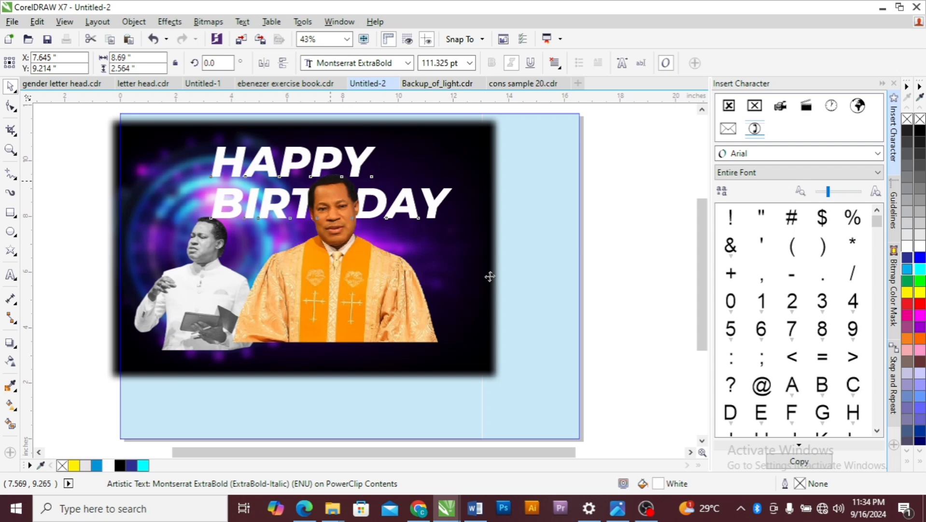
{"action": "left_click_drag", "start_coordinate": [490, 276], "coordinate": [490, 276]}
{"action": "left_click", "coordinate": [654, 230]}
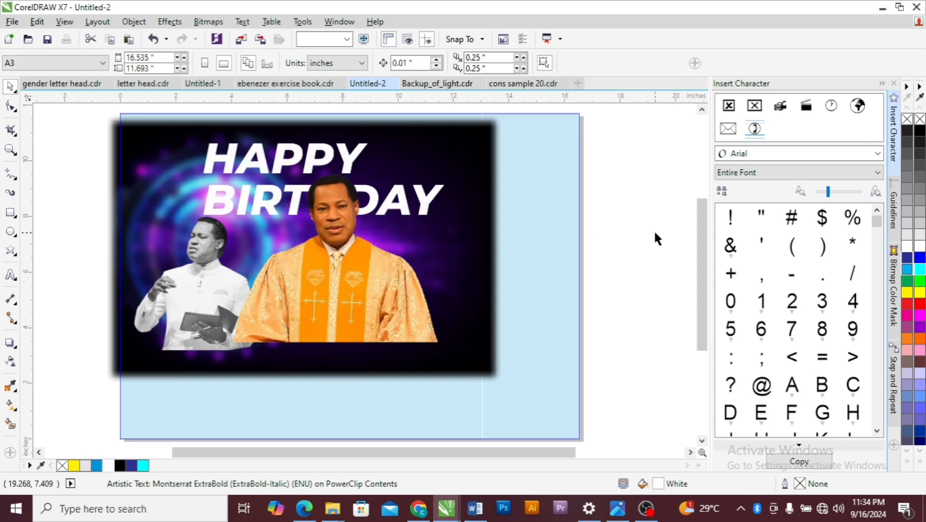
Step: Finish editing the PowerClip contents to return to the full page design
{"action": "left_click", "coordinate": [328, 367]}
{"action": "right_click", "coordinate": [327, 366]}
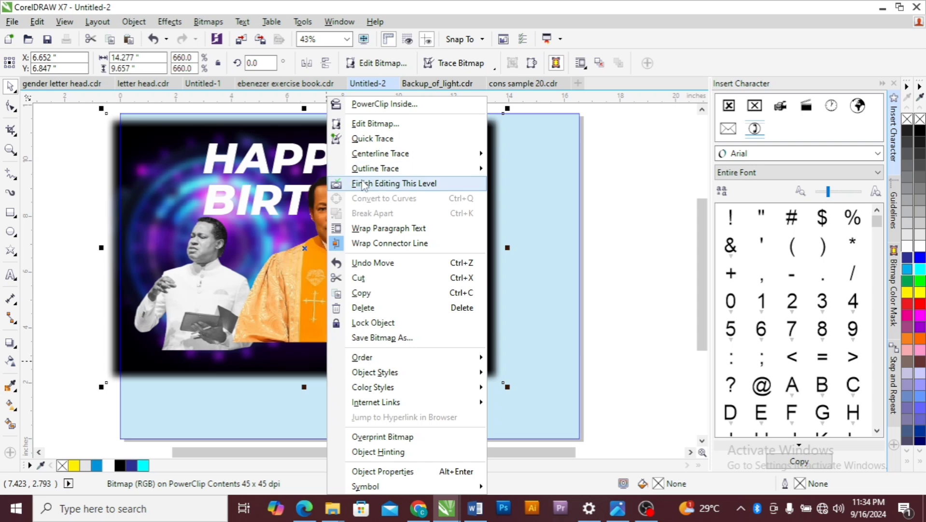
{"action": "left_click", "coordinate": [362, 184]}
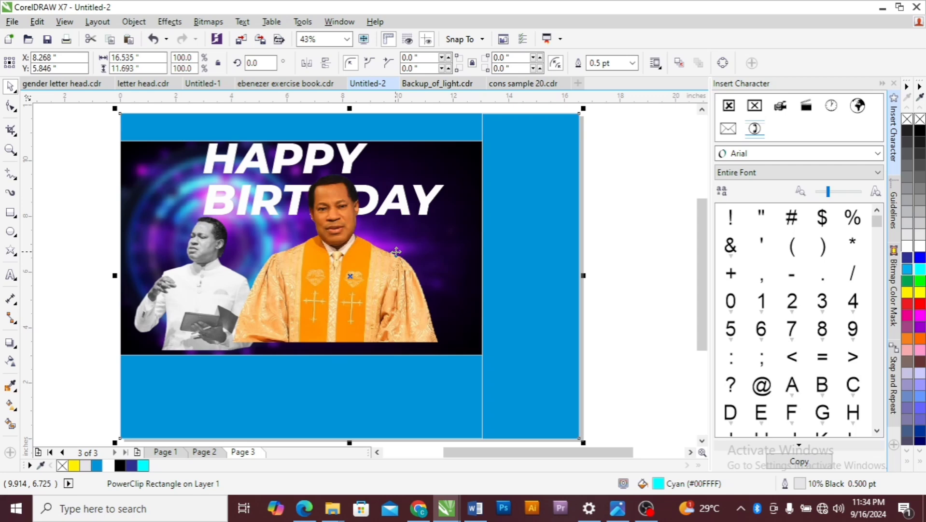
Step: Reopen the PowerClip contents and lower both portraits toward the bottom edge of the purple background
{"action": "left_click", "coordinate": [313, 256]}
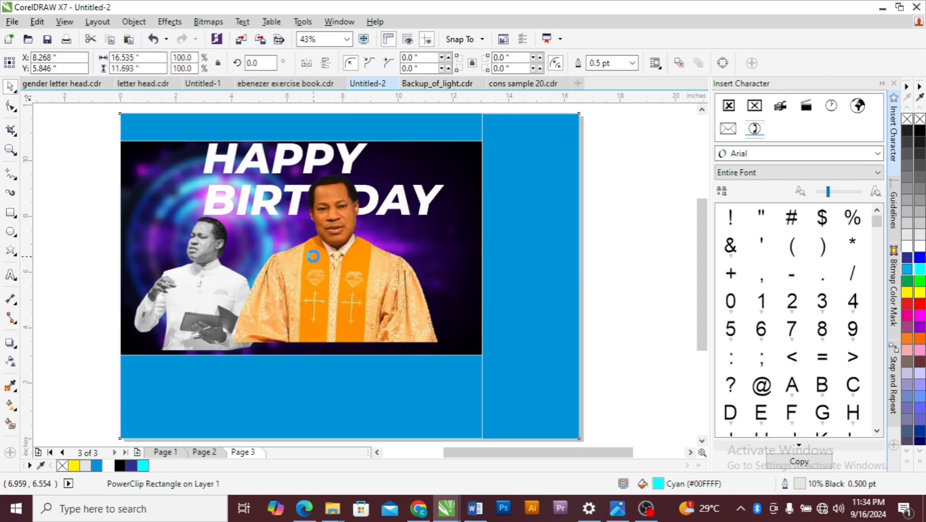
{"action": "left_click", "coordinate": [335, 303]}
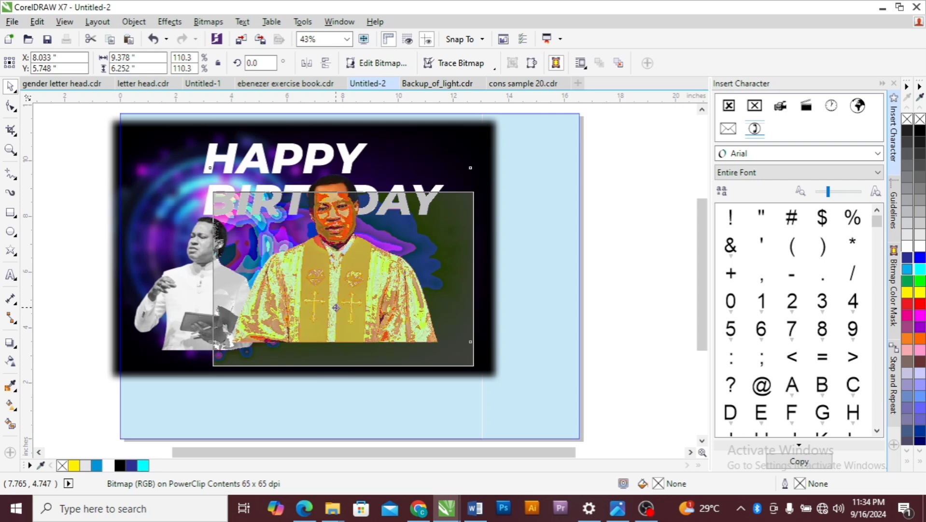
{"action": "left_click", "coordinate": [192, 312]}
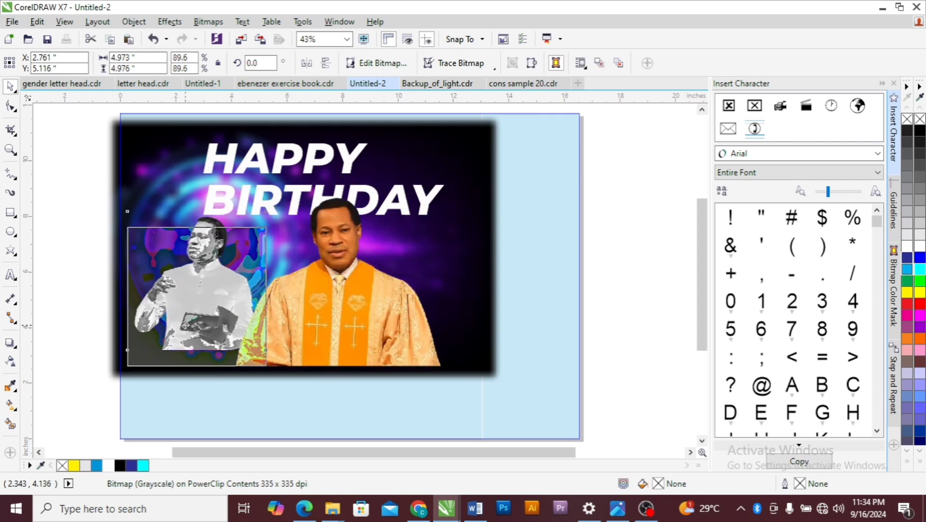
{"action": "left_click", "coordinate": [297, 197]}
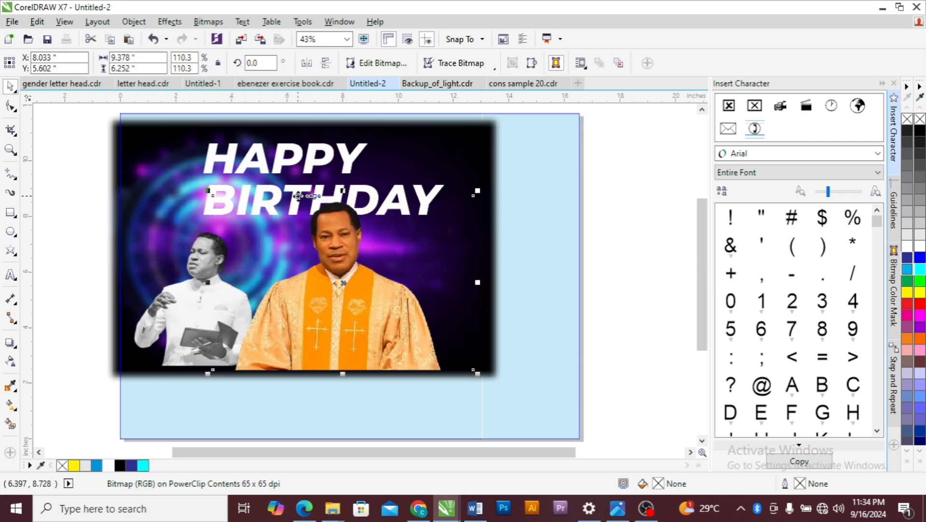
Step: Shrink the HAPPY BIRTHDAY title to about 78 pt and reposition it just above the orange-robed portrait's head
{"action": "left_click_drag", "start_coordinate": [284, 156], "coordinate": [283, 166]}
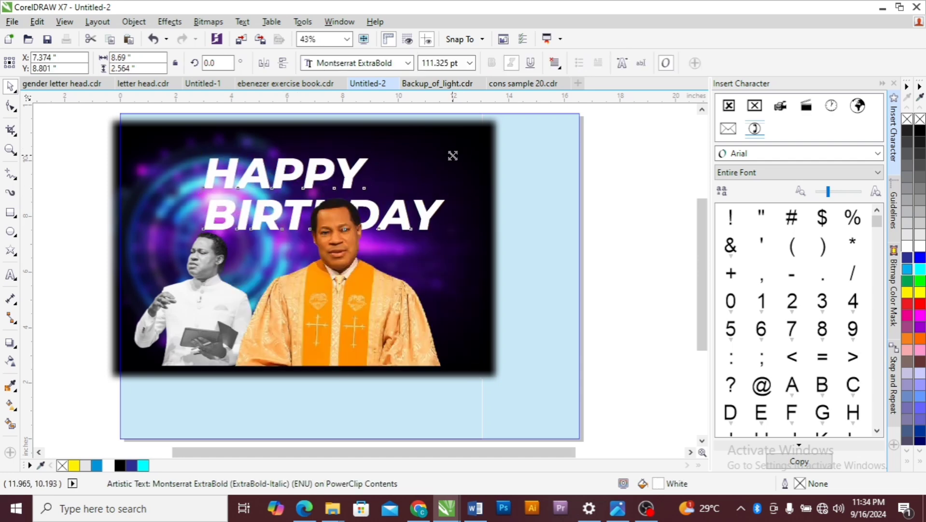
{"action": "left_click_drag", "start_coordinate": [452, 153], "coordinate": [432, 170]}
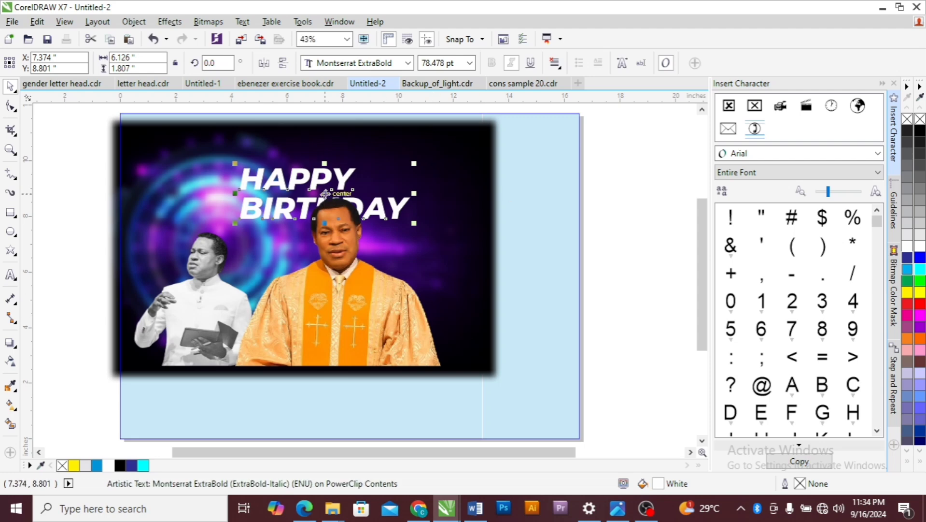
{"action": "left_click_drag", "start_coordinate": [325, 193], "coordinate": [315, 188]}
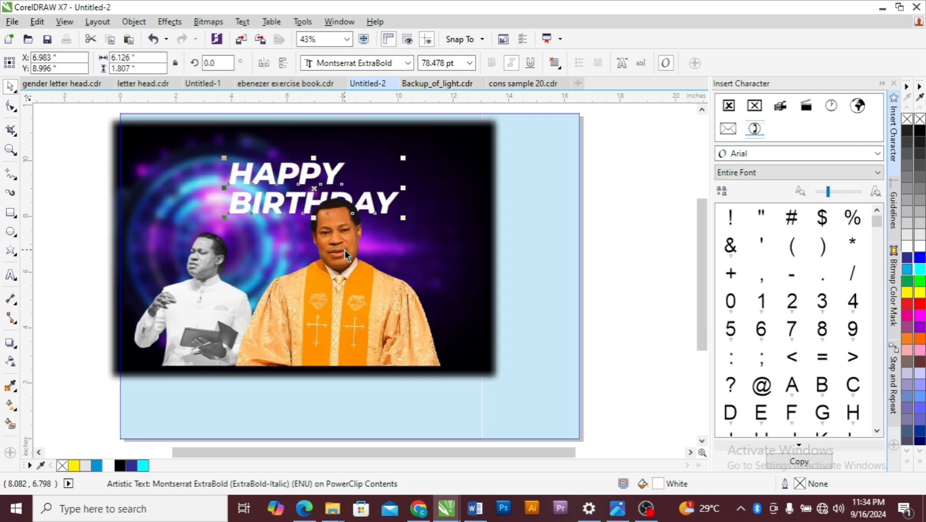
Step: Shift the orange-robed portrait slightly toward the grayscale one and finish editing this PowerClip level
{"action": "left_click_drag", "start_coordinate": [345, 248], "coordinate": [331, 251]}
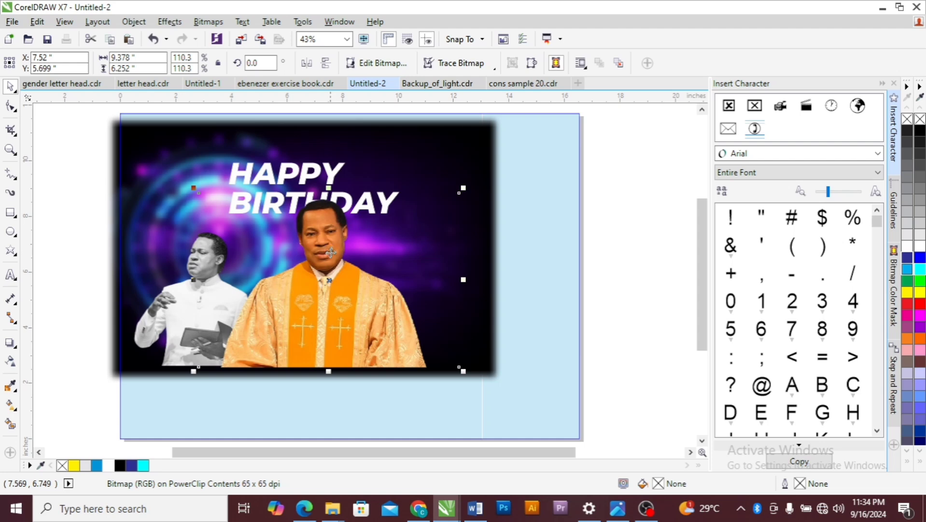
{"action": "right_click", "coordinate": [337, 425]}
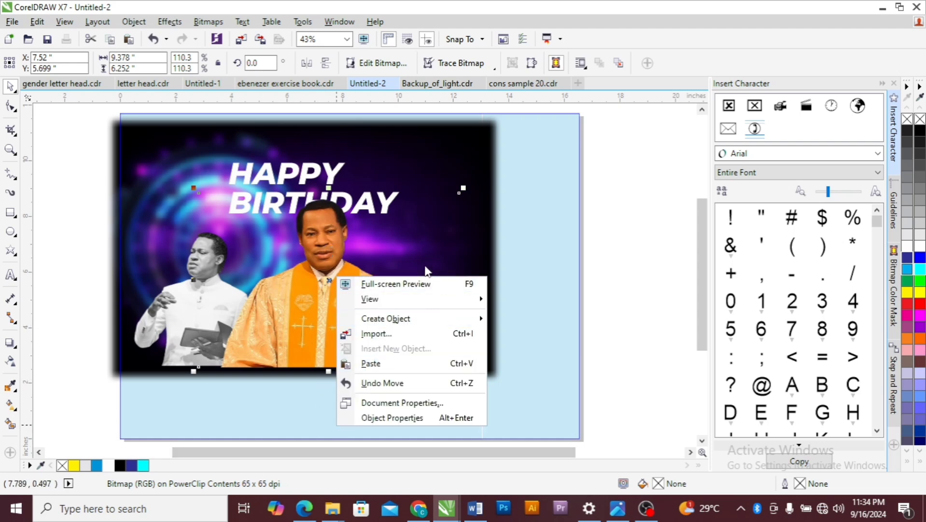
{"action": "left_click", "coordinate": [429, 235]}
{"action": "right_click", "coordinate": [429, 235]}
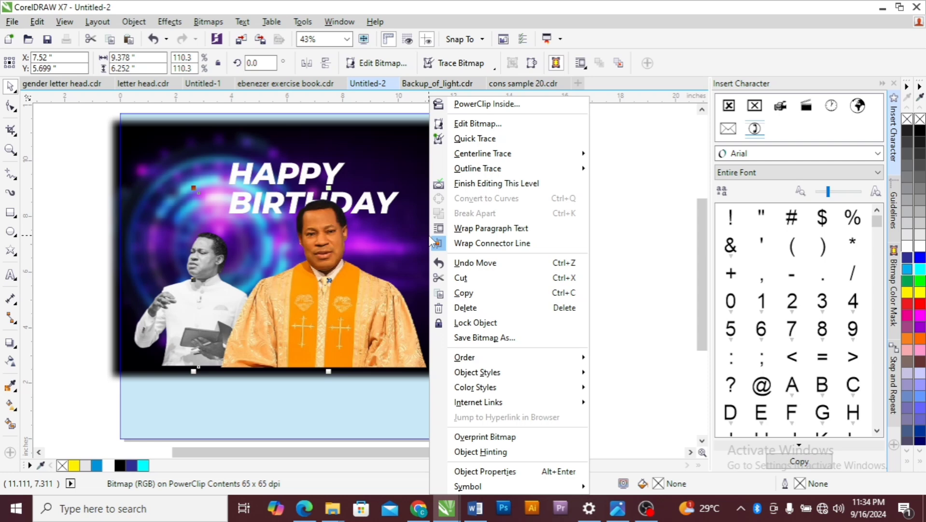
{"action": "left_click", "coordinate": [483, 182]}
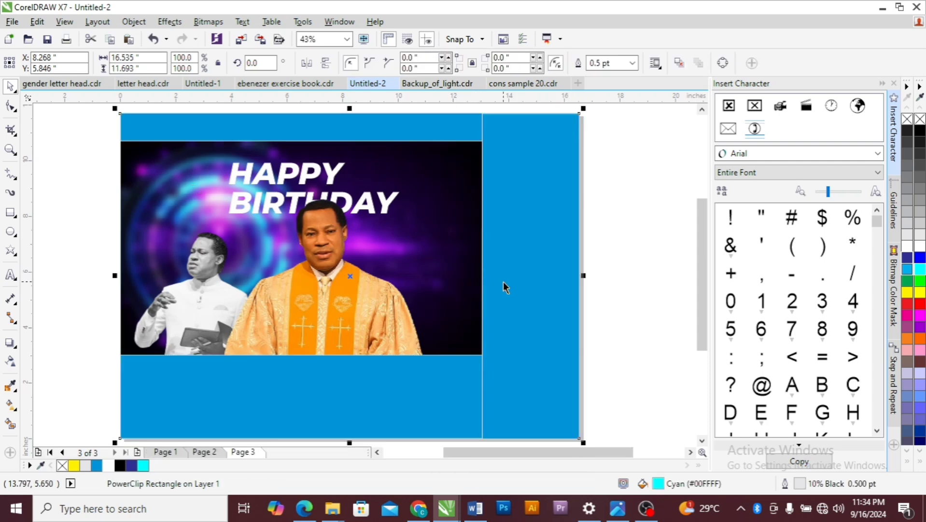
{"action": "left_click", "coordinate": [628, 253]}
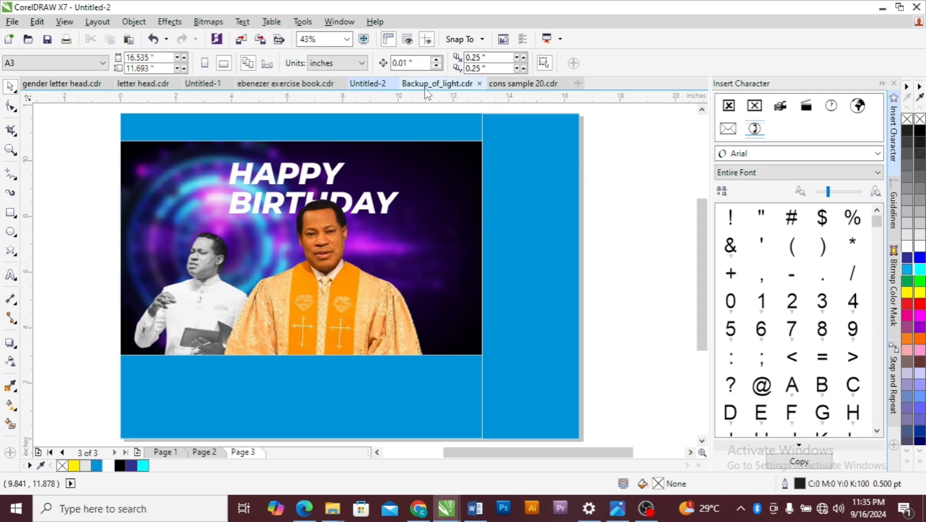
Step: Copy the gold ribbon badge from cons sample 20.cdr into Untitled-2 and place it beside the orange-robed portrait's shoulder
{"action": "left_click", "coordinate": [512, 85]}
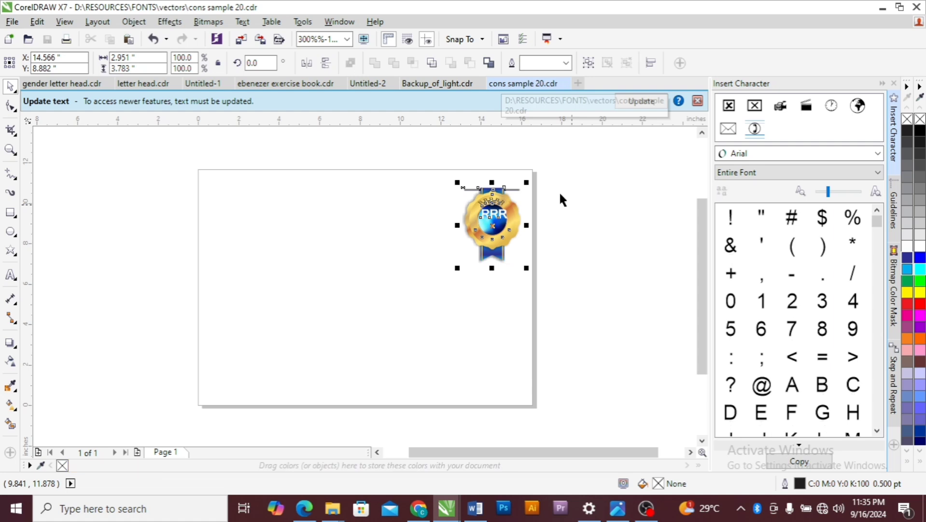
{"action": "left_click_drag", "start_coordinate": [567, 167], "coordinate": [419, 312]}
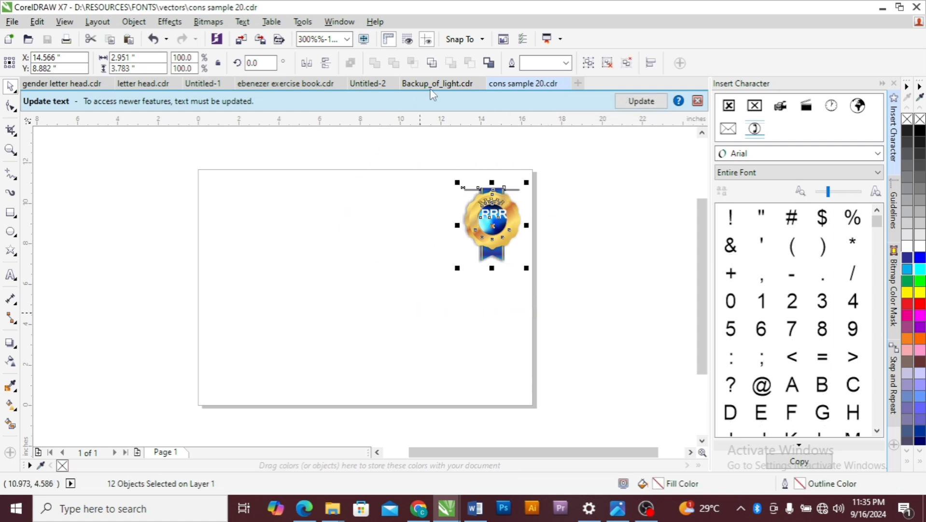
{"action": "left_click", "coordinate": [370, 84]}
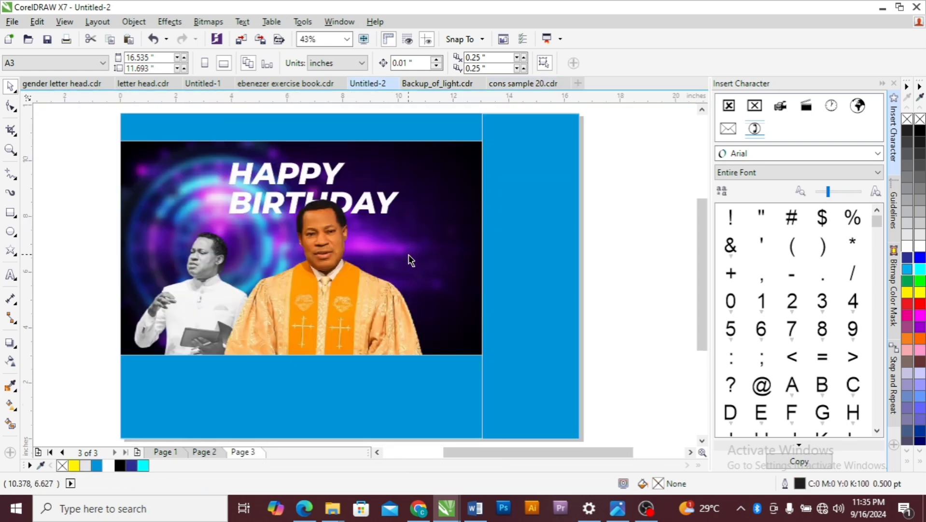
{"action": "key", "text": "ctrl+v"}
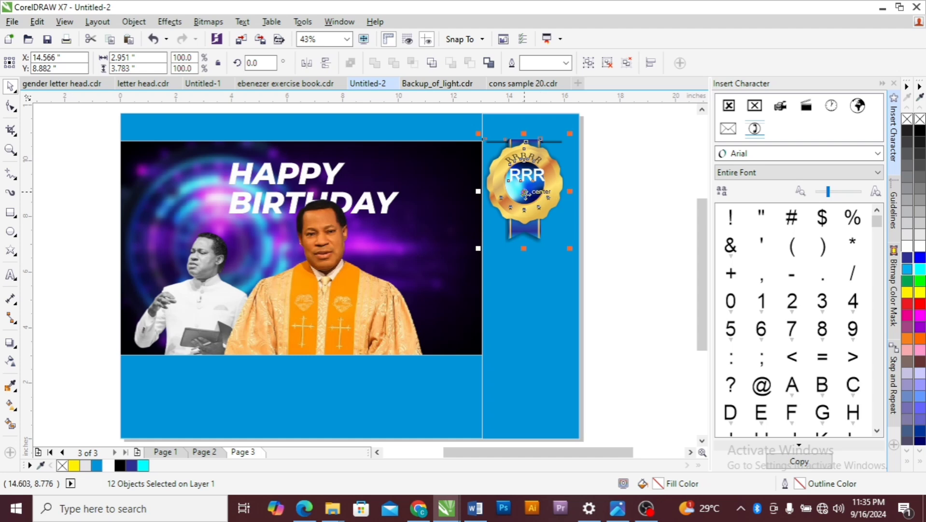
{"action": "left_click_drag", "start_coordinate": [525, 193], "coordinate": [412, 297]}
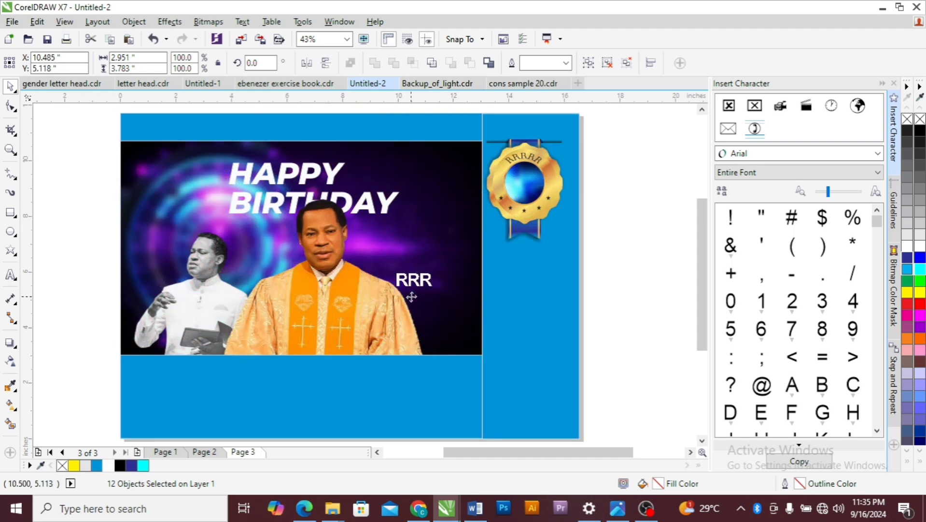
{"action": "left_click", "coordinate": [648, 256]}
Step: Replace the curved RRRRR text on the gold badge with the celebrant's title and first name in capitals
{"action": "key", "text": "z"}
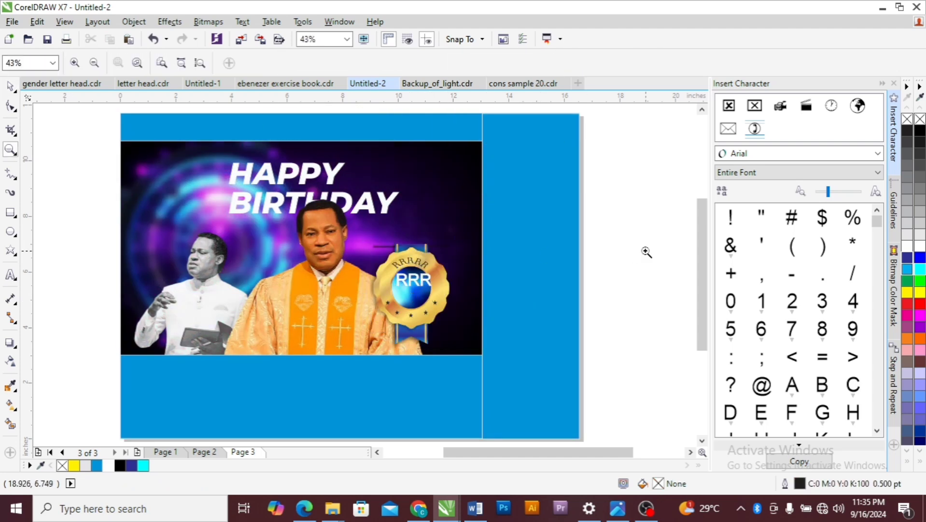
{"action": "left_click", "coordinate": [366, 251]}
{"action": "key", "text": "space"}
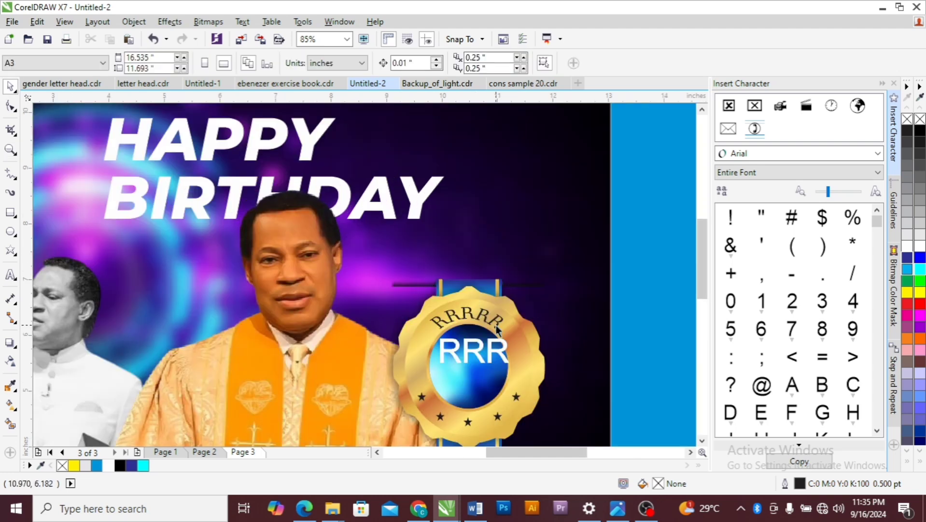
{"action": "left_click", "coordinate": [10, 275]}
{"action": "left_click", "coordinate": [460, 313]}
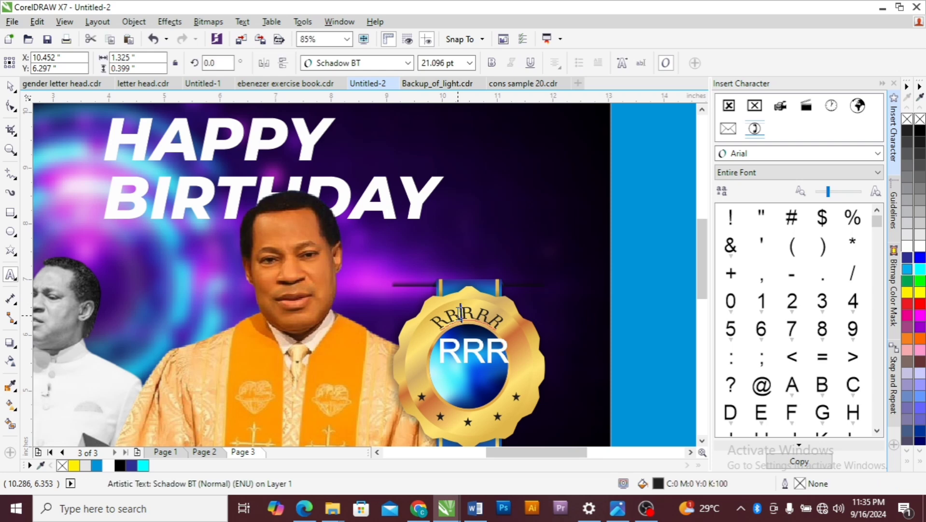
{"action": "key", "text": "ctrl+a"}
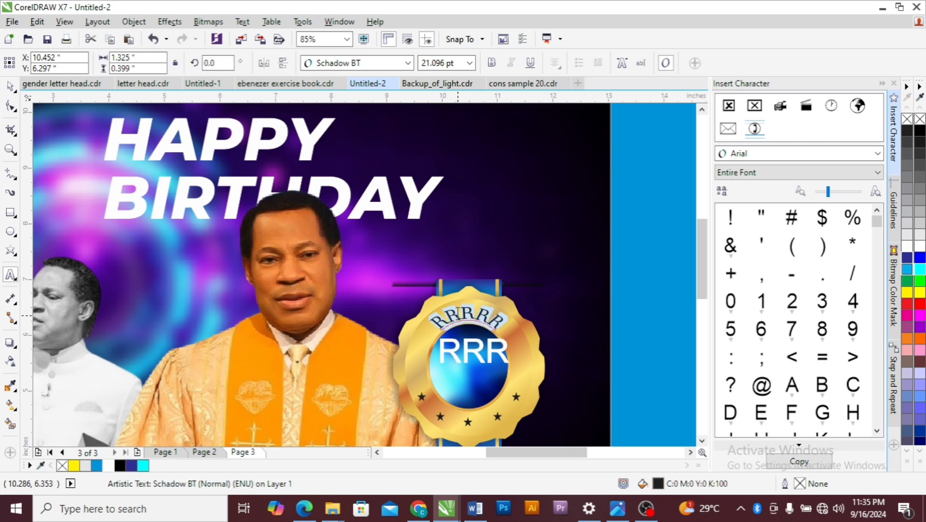
{"action": "type", "text": "pat"}
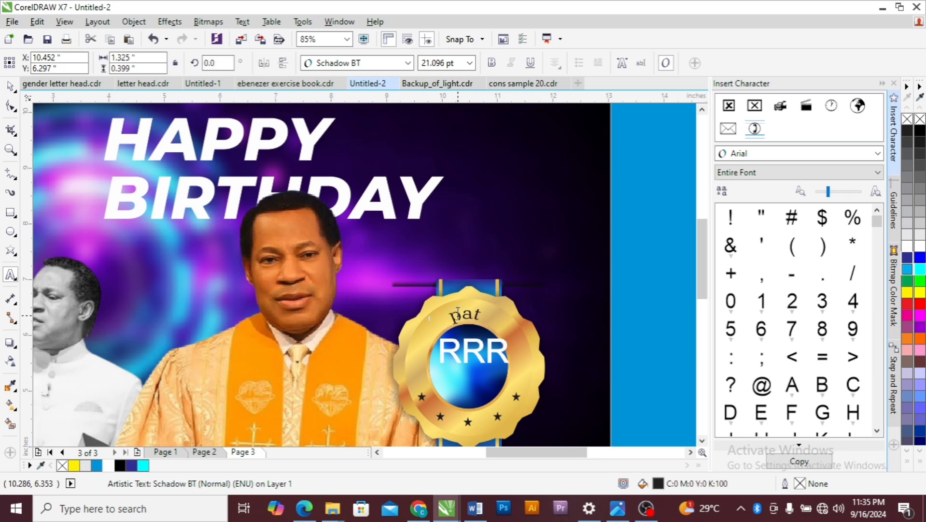
{"action": "key", "text": "BackSpace"}
{"action": "key", "text": "BackSpace"}
{"action": "key", "text": "BackSpace"}
{"action": "type", "text": "PAST"}
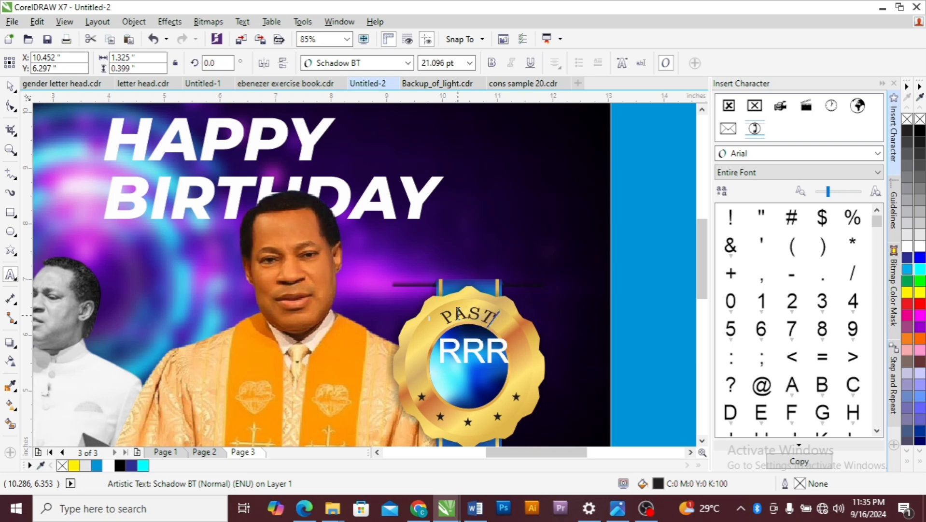
{"action": "type", "text": "OR C"}
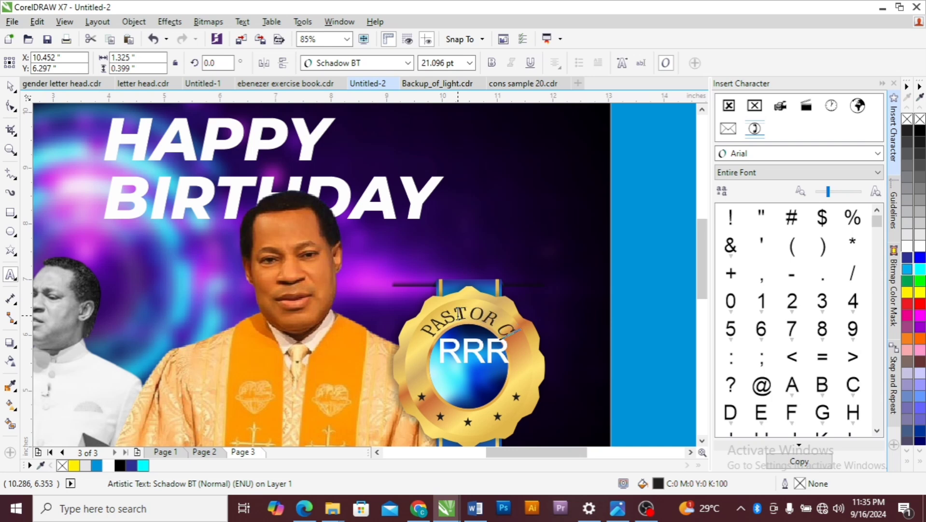
{"action": "type", "text": "HRI"}
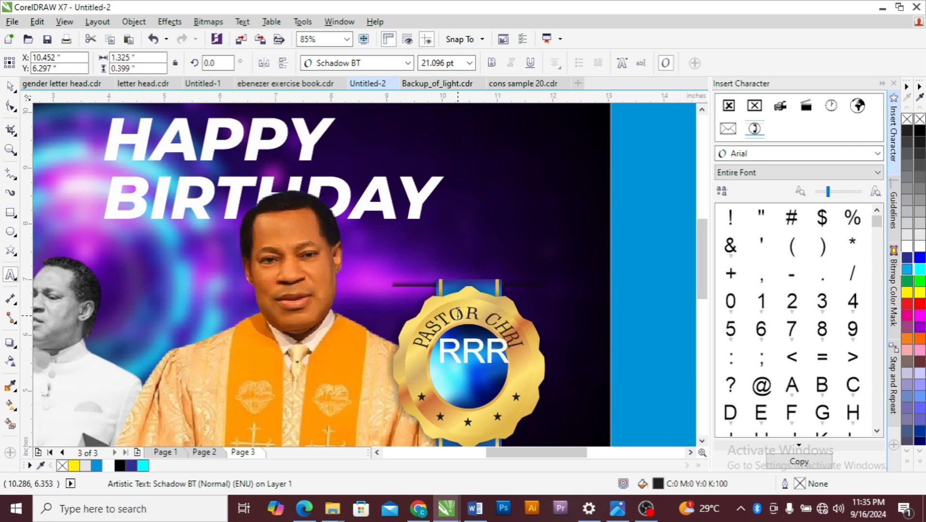
{"action": "type", "text": "S"}
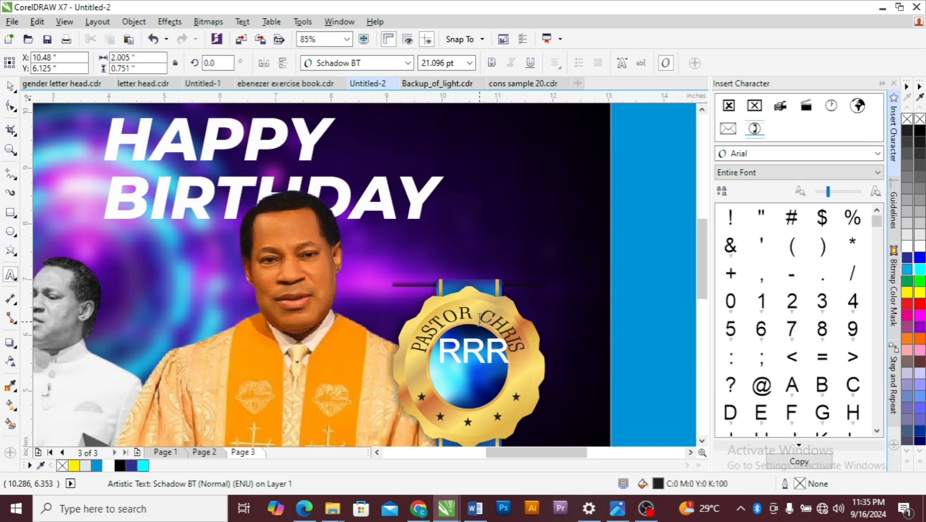
{"action": "key", "text": "Escape"}
Step: Replace RRR in the badge's blue centre with the celebrant's birthday, day above abbreviated month, in Montserrat ExtraBold
{"action": "left_click", "coordinate": [485, 363]}
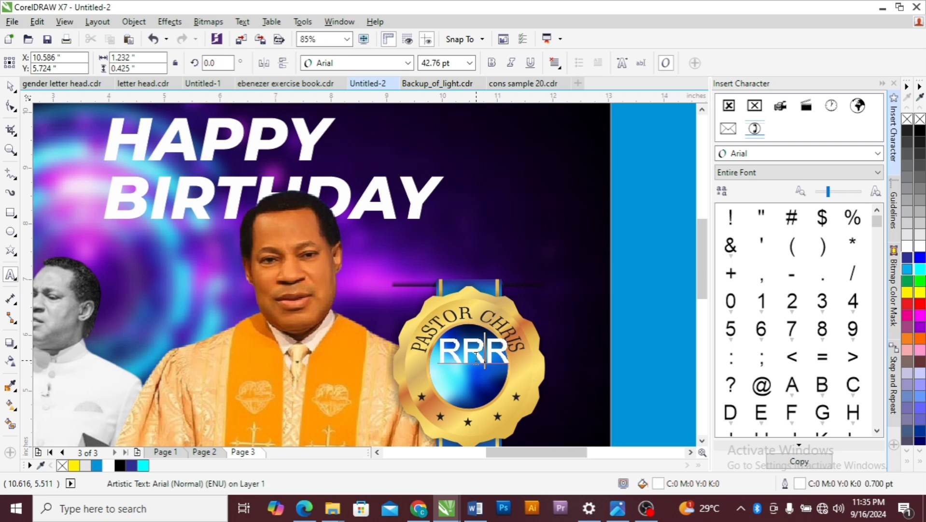
{"action": "double_click", "coordinate": [476, 358]}
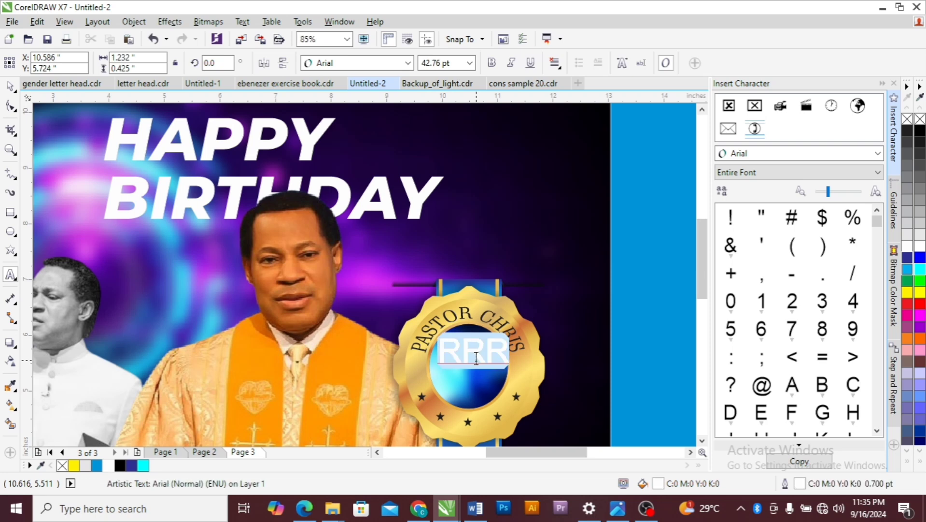
{"action": "type", "text": "7"}
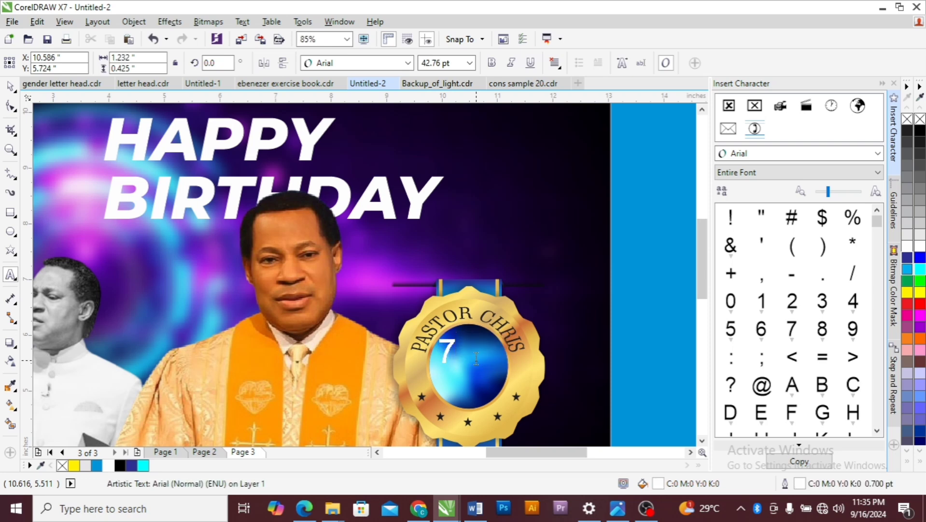
{"action": "type", "text": "TH"}
{"action": "key", "text": "Return"}
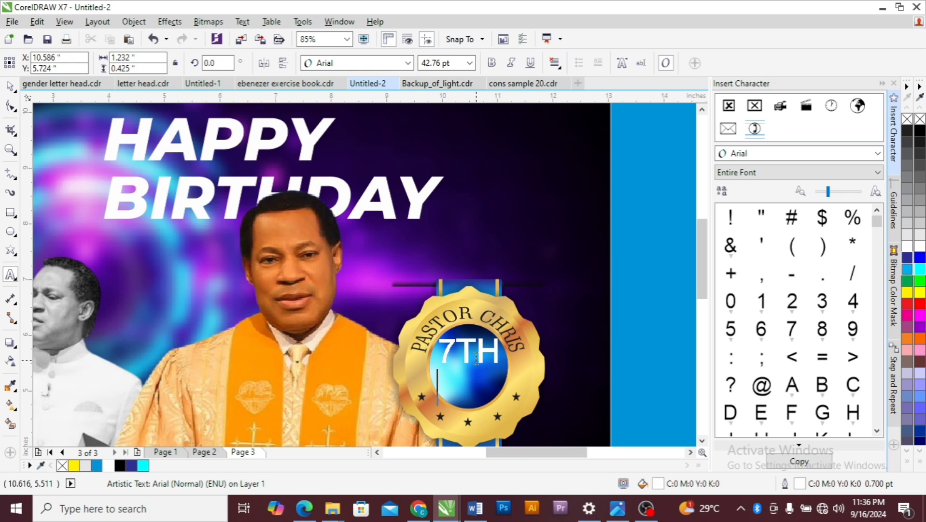
{"action": "type", "text": "DEC."}
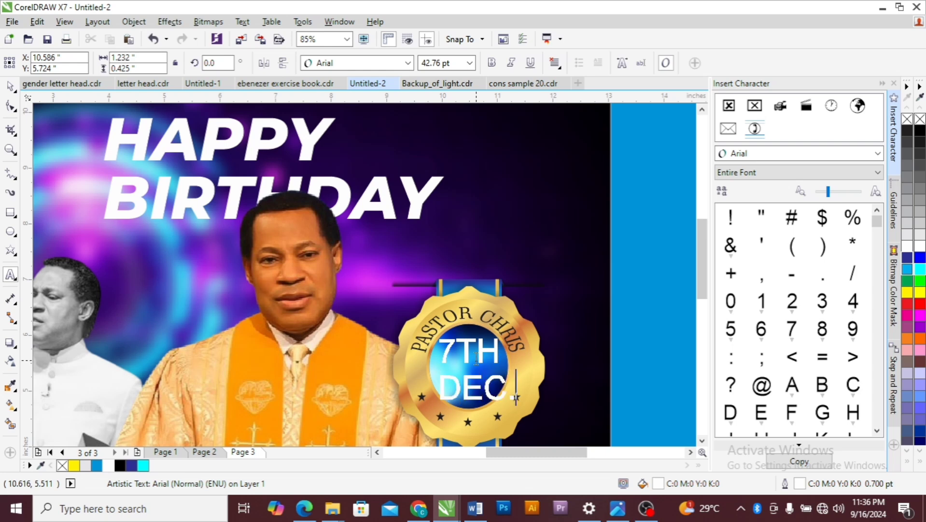
{"action": "key", "text": "ctrl+a"}
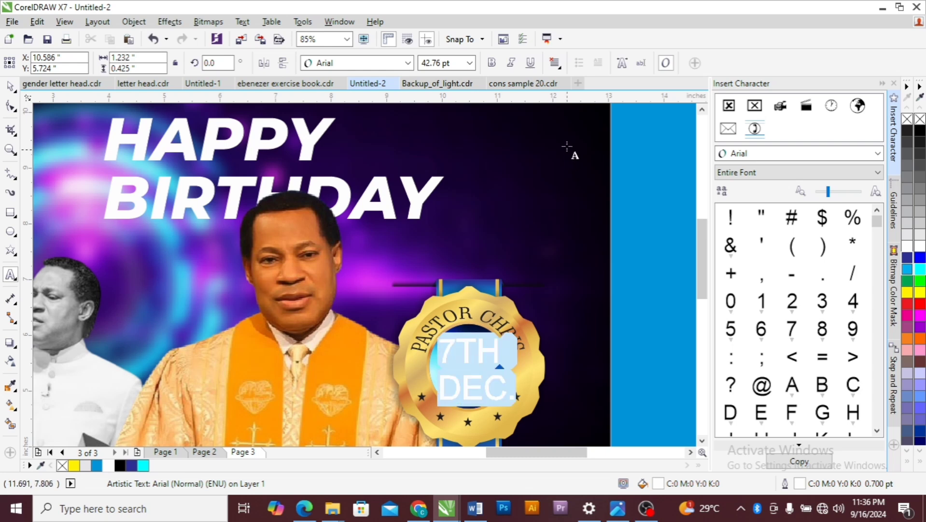
{"action": "left_click", "coordinate": [408, 63]}
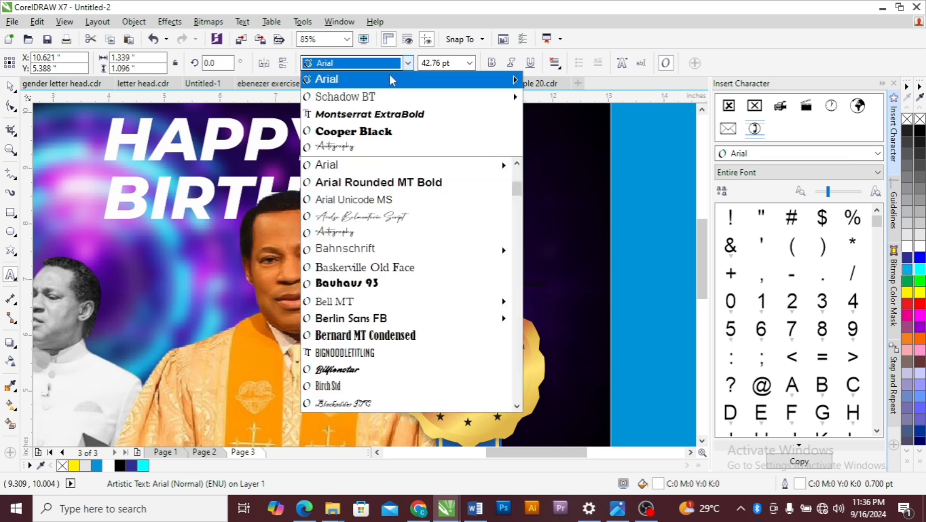
{"action": "left_click", "coordinate": [360, 112]}
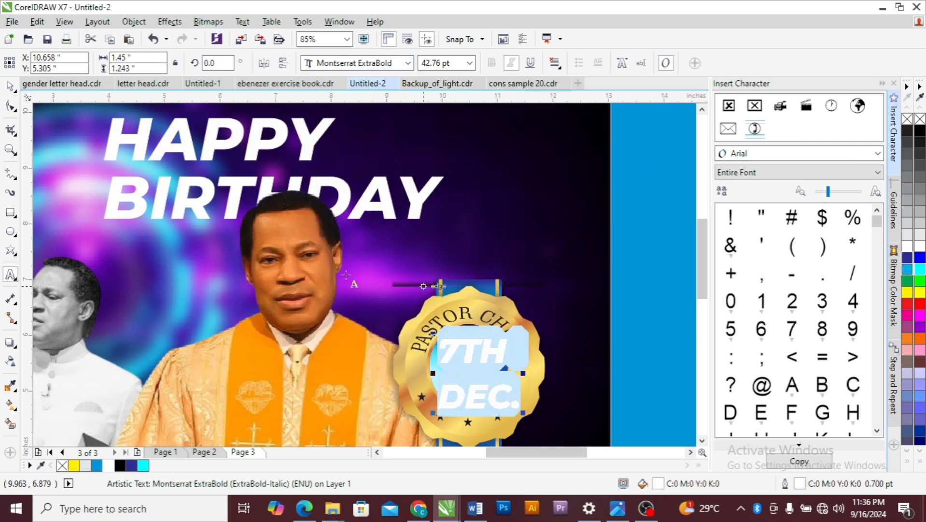
Step: Tighten the line spacing of the badge's date text and shrink it to about 31 pt, centred in the blue circle
{"action": "left_click", "coordinate": [11, 105]}
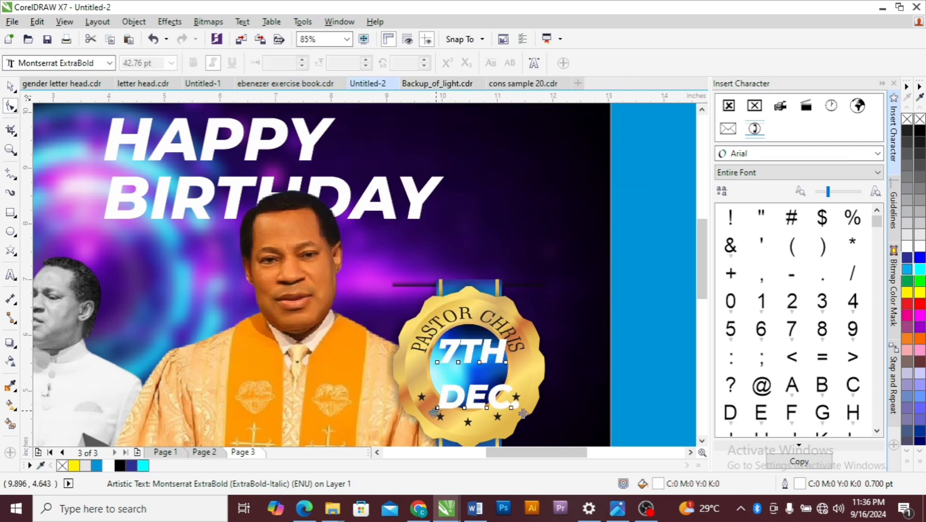
{"action": "left_click_drag", "start_coordinate": [435, 412], "coordinate": [433, 395]}
{"action": "key", "text": "space"}
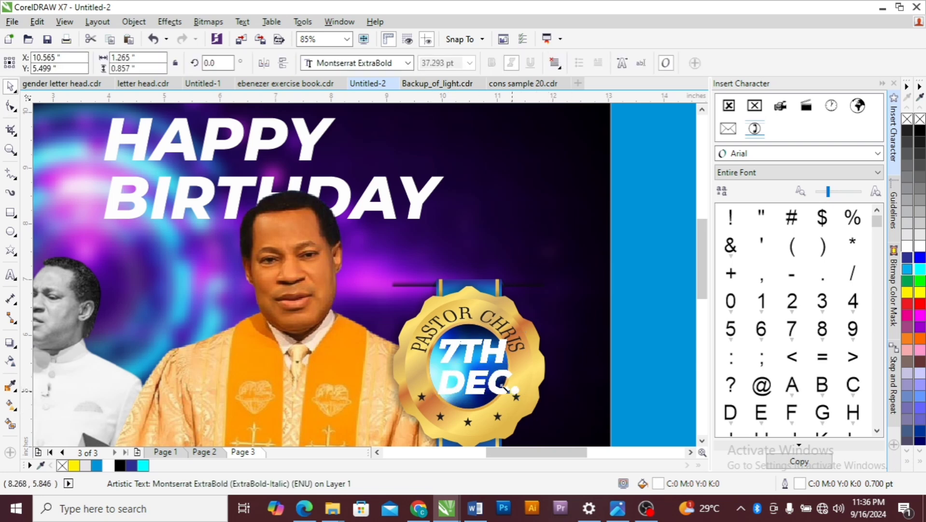
{"action": "left_click_drag", "start_coordinate": [521, 397], "coordinate": [468, 370]}
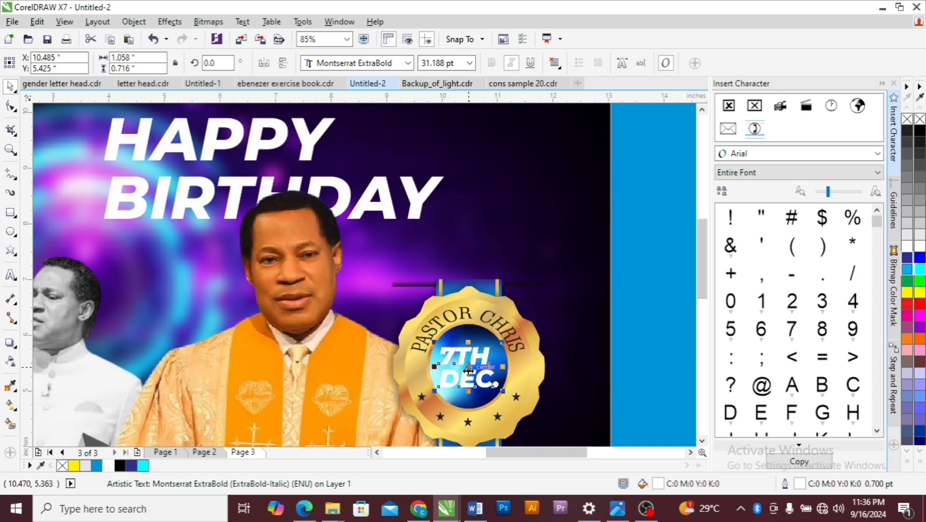
{"action": "left_click", "coordinate": [640, 331]}
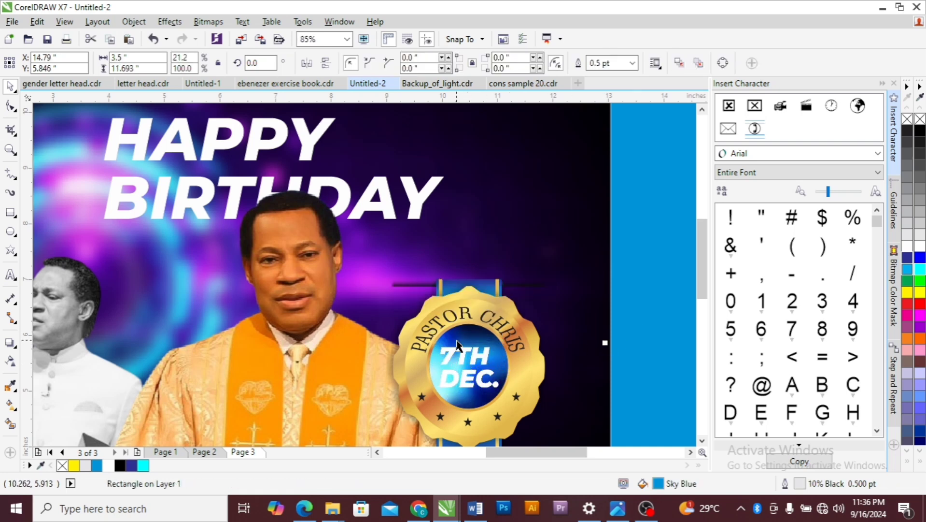
Step: Group all the badge objects and place a copy of the group in the upper part of the tall blue side panel
{"action": "scroll", "coordinate": [457, 345], "scroll_direction": "down", "scroll_amount": 3}
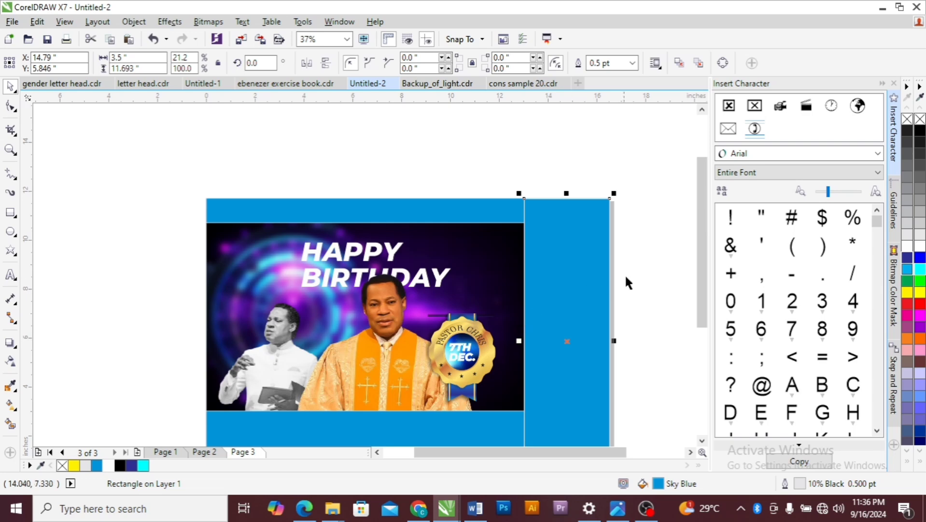
{"action": "left_click_drag", "start_coordinate": [634, 274], "coordinate": [402, 426]}
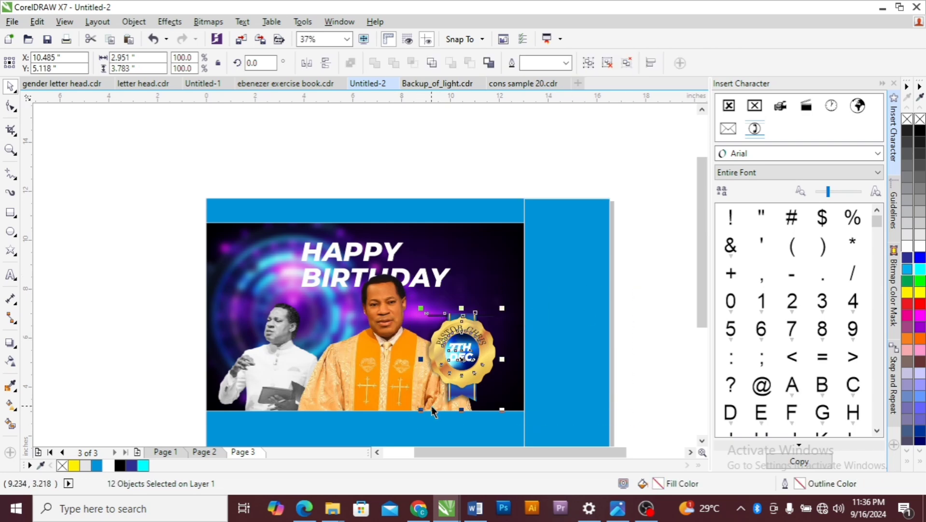
{"action": "key", "text": "ctrl+g"}
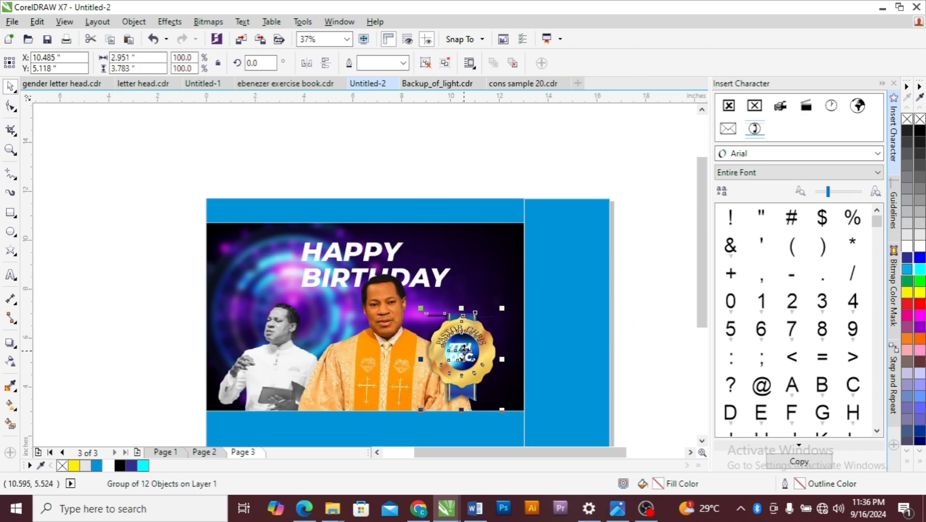
{"action": "left_click_drag", "start_coordinate": [464, 352], "coordinate": [569, 272]}
{"action": "left_click_drag", "start_coordinate": [568, 270], "coordinate": [568, 270]}
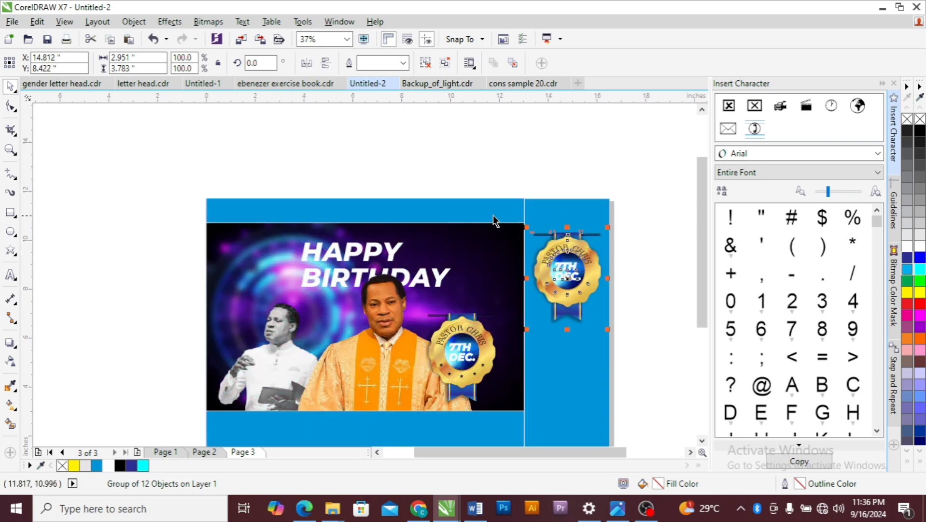
Step: Bring the horizontal blue bar above the title to the front and raise the badge copy until its ribbon meets that bar
{"action": "left_click", "coordinate": [493, 215]}
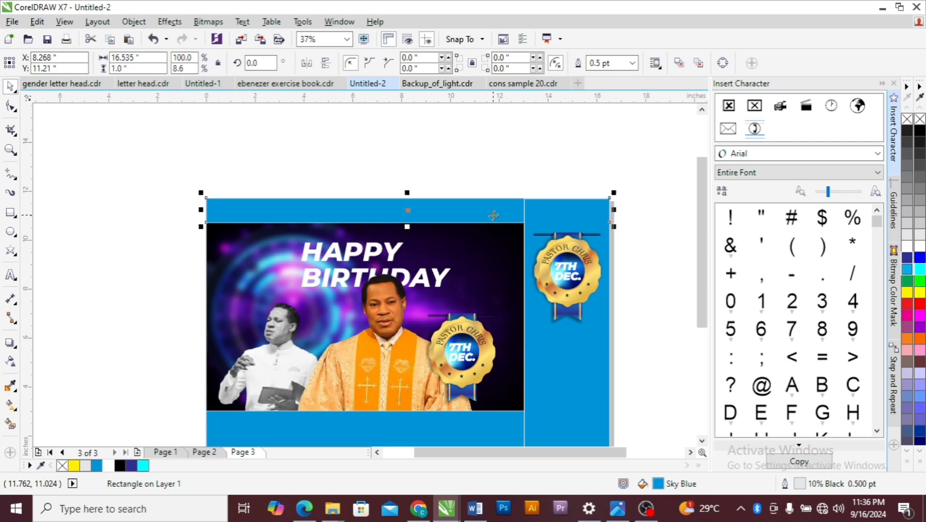
{"action": "key", "text": "shift+Page_Up"}
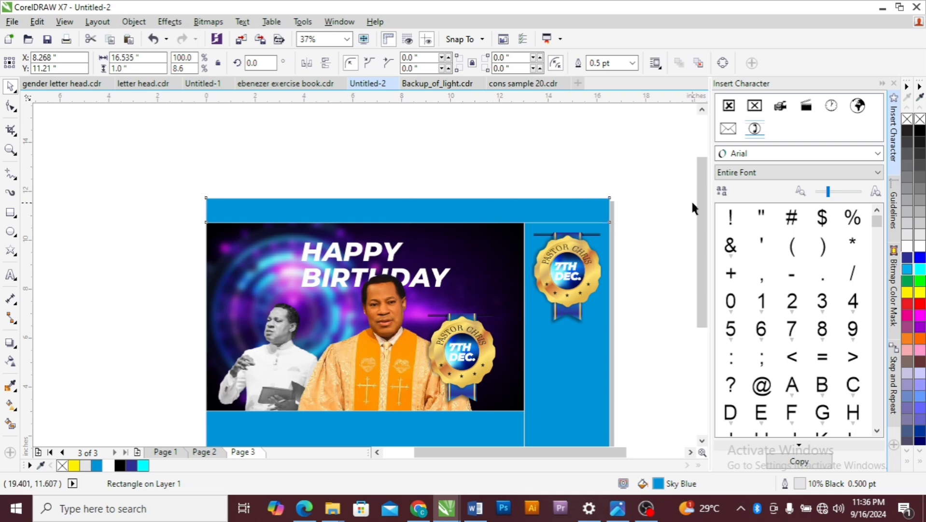
{"action": "left_click", "coordinate": [691, 200]}
{"action": "left_click_drag", "start_coordinate": [652, 214], "coordinate": [523, 320]}
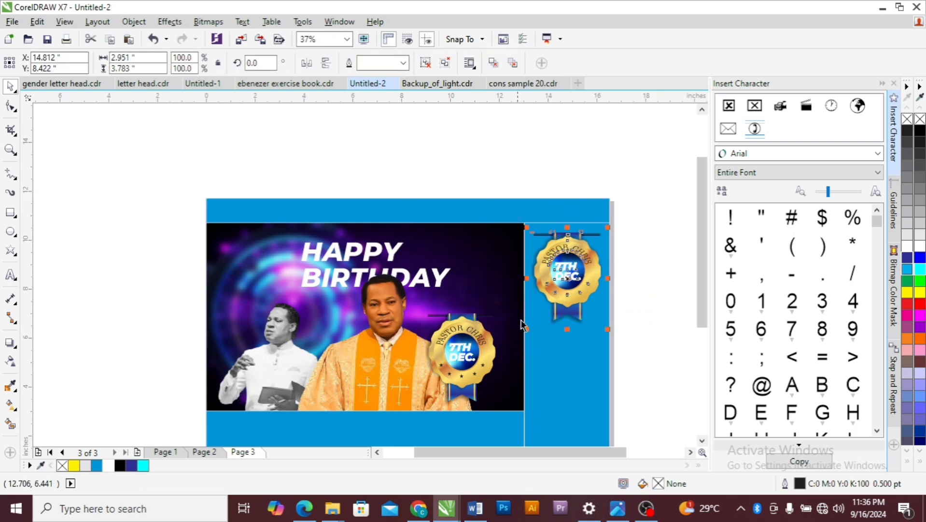
{"action": "left_click_drag", "start_coordinate": [565, 271], "coordinate": [560, 253]}
{"action": "left_click", "coordinate": [641, 253]}
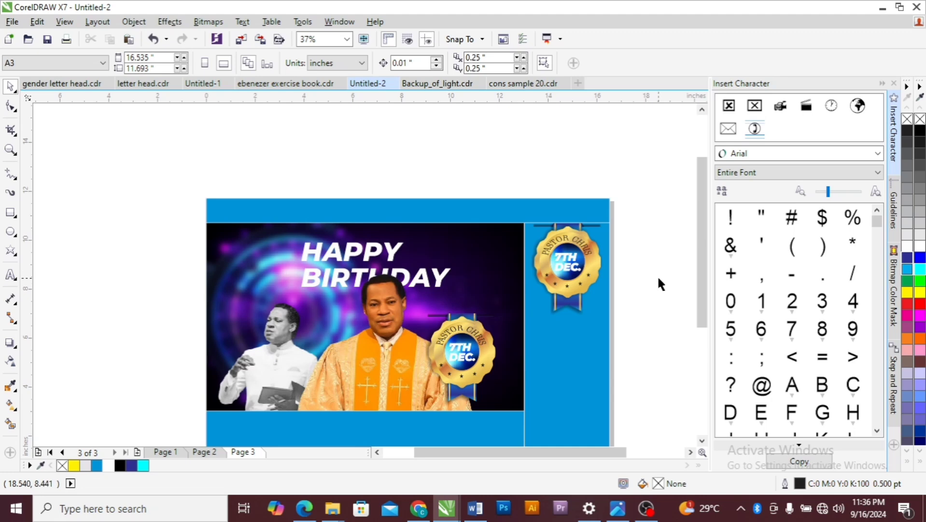
Step: Fill the tall blue side panel with a downward linear gradient from sky blue to dark blue
{"action": "left_click_drag", "start_coordinate": [703, 283], "coordinate": [705, 301]}
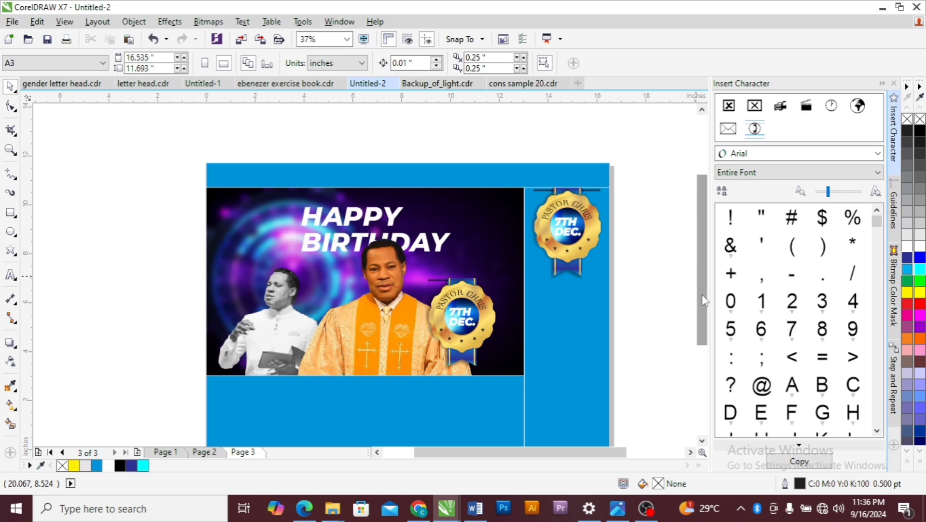
{"action": "left_click", "coordinate": [572, 368]}
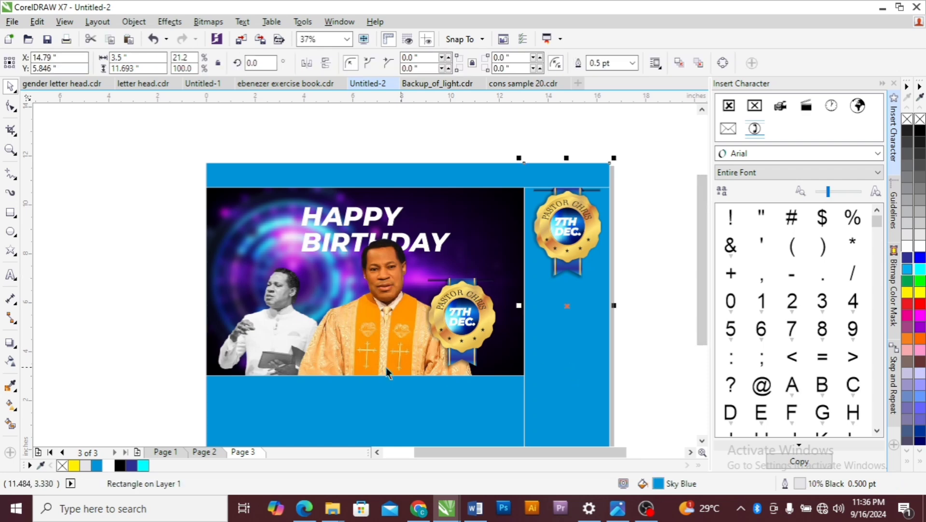
{"action": "left_click", "coordinate": [10, 408]}
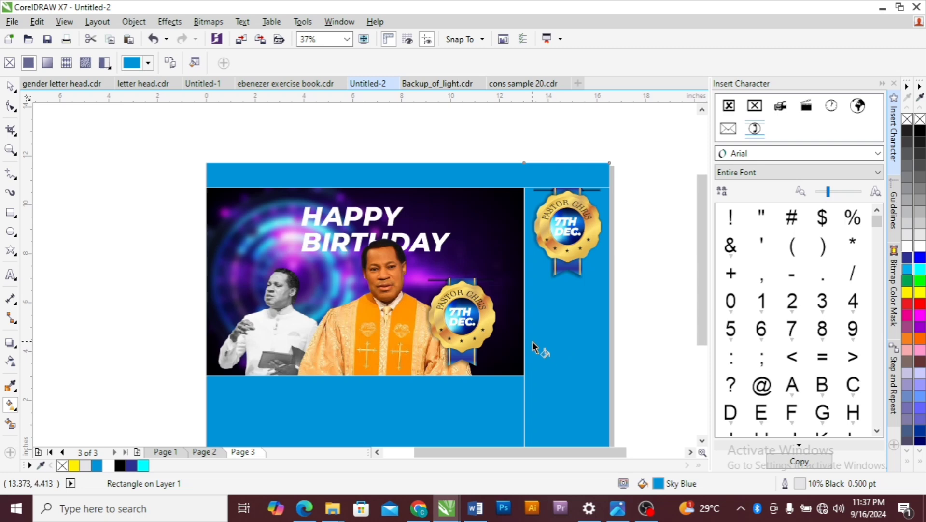
{"action": "left_click_drag", "start_coordinate": [551, 310], "coordinate": [556, 386]}
{"action": "left_click_drag", "start_coordinate": [131, 466], "coordinate": [556, 387]}
Step: Give the blue bars below and above the photo background a downward linear gradient from sky blue to dark blue
{"action": "left_click", "coordinate": [353, 391]}
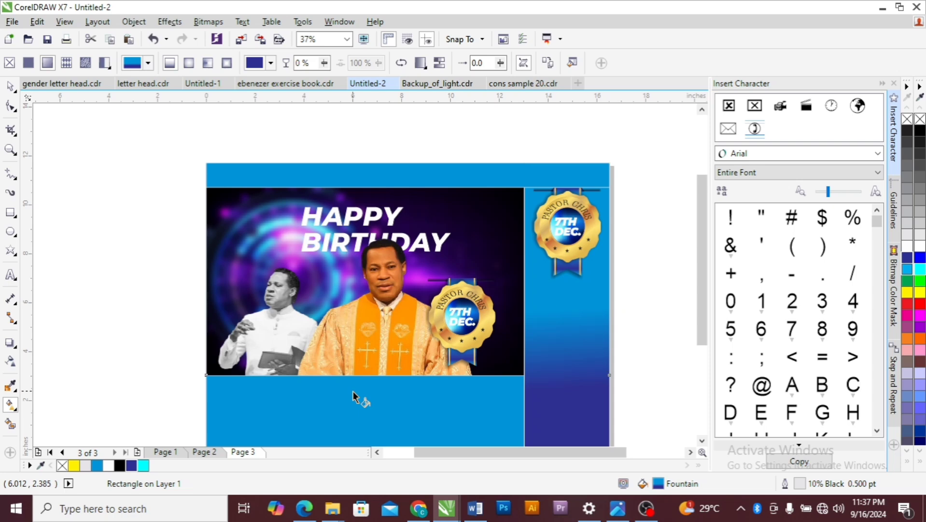
{"action": "left_click", "coordinate": [352, 390]}
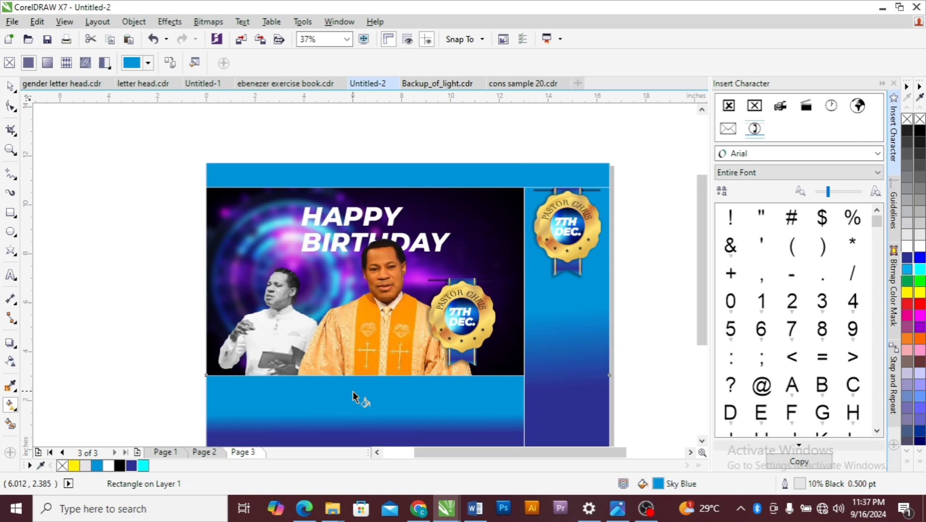
{"action": "left_click", "coordinate": [326, 186]}
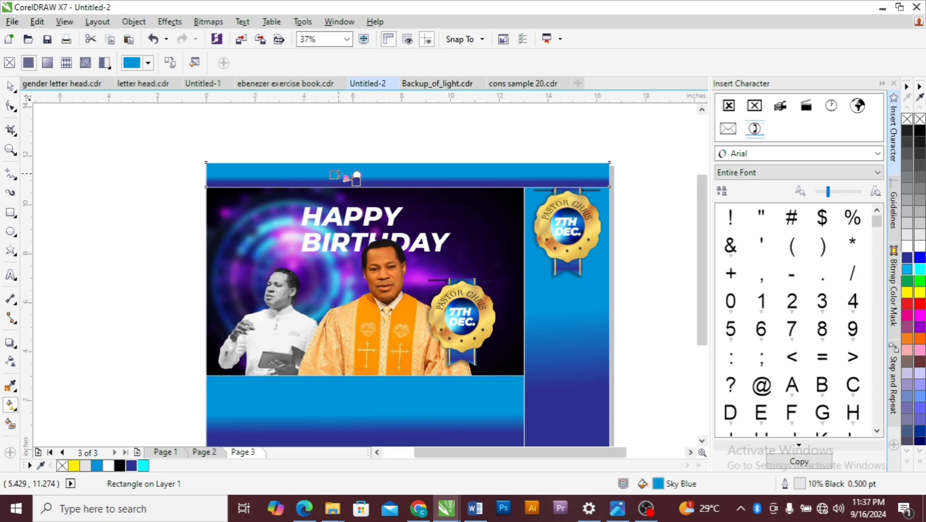
Step: Redirect the sky-blue-to-dark-blue gradients of the bars above and below the photo background diagonally from left to right
{"action": "left_click_drag", "start_coordinate": [286, 170], "coordinate": [356, 180]}
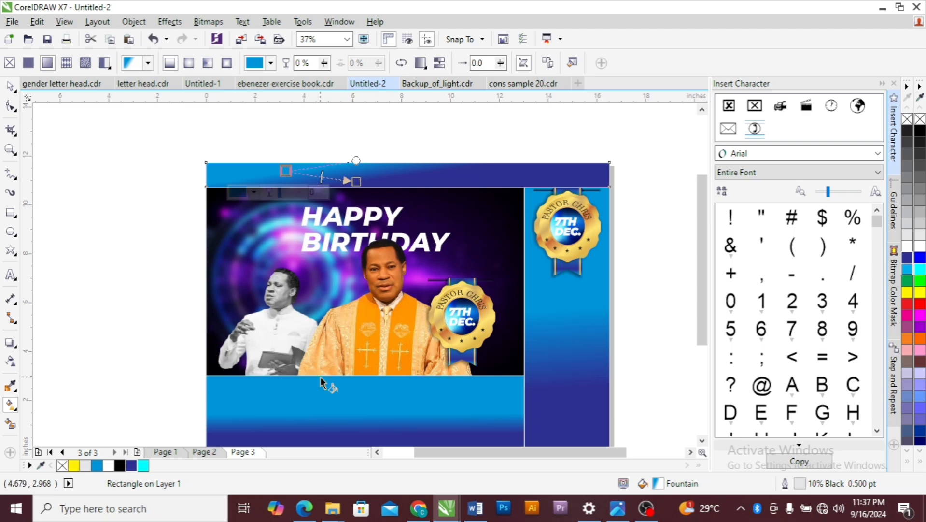
{"action": "left_click", "coordinate": [331, 420]}
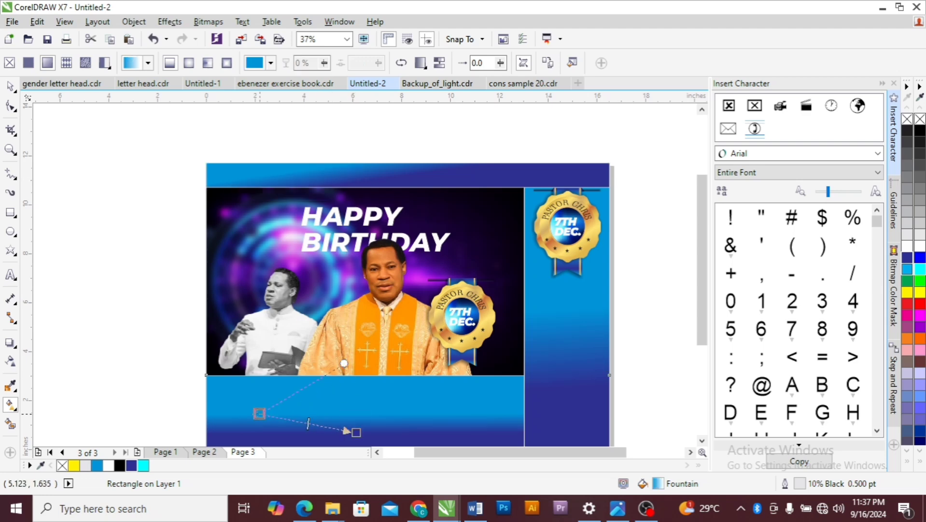
{"action": "left_click_drag", "start_coordinate": [350, 429], "coordinate": [251, 424]}
{"action": "key", "text": "space"}
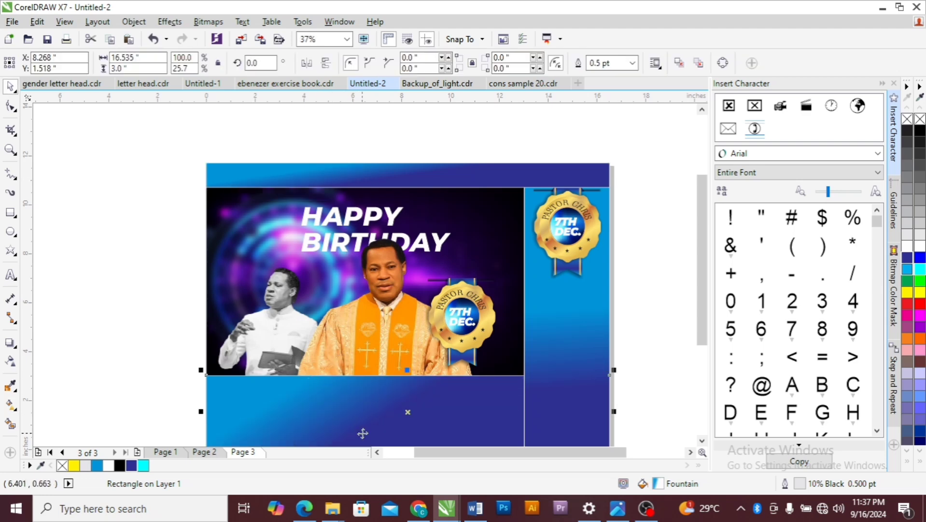
{"action": "left_click", "coordinate": [656, 289]}
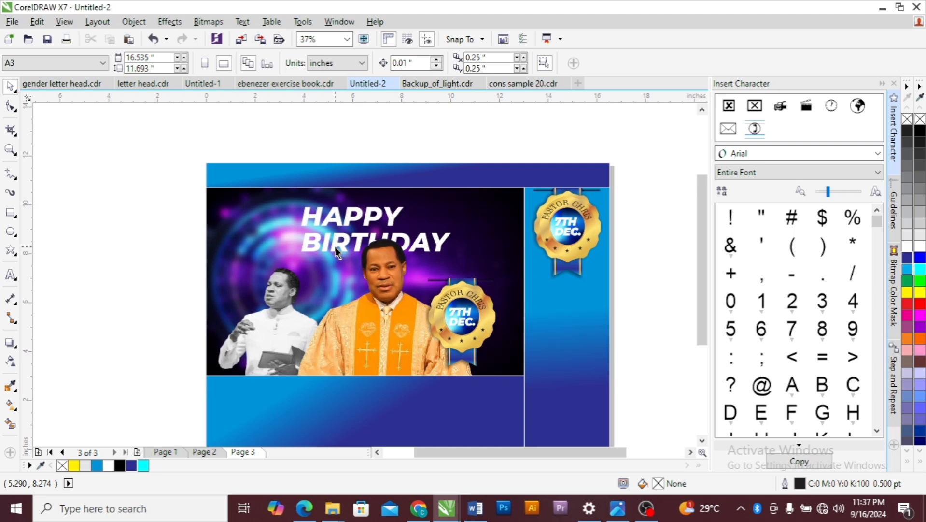
Step: Copy the badge group beside the portrait, paste it into the photo background's PowerClip contents and ungroup the copy
{"action": "left_click", "coordinate": [444, 336]}
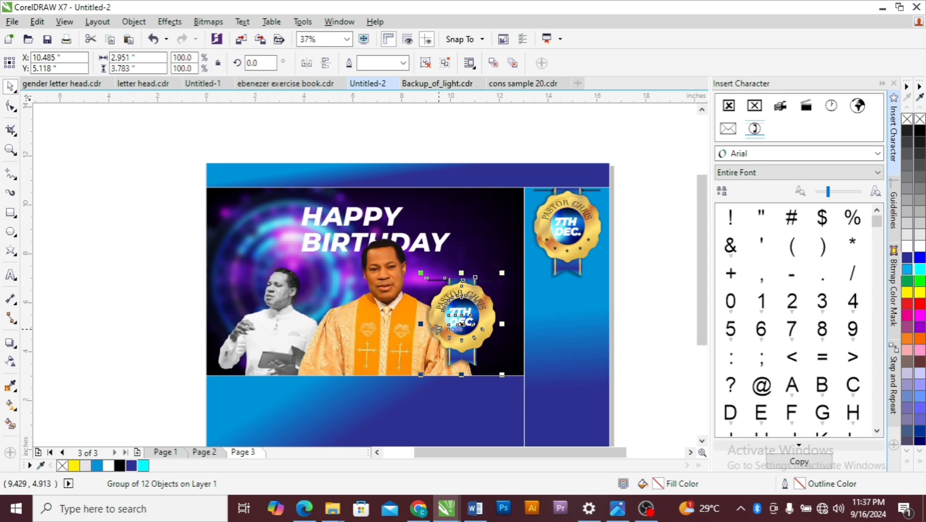
{"action": "double_click", "coordinate": [401, 326]}
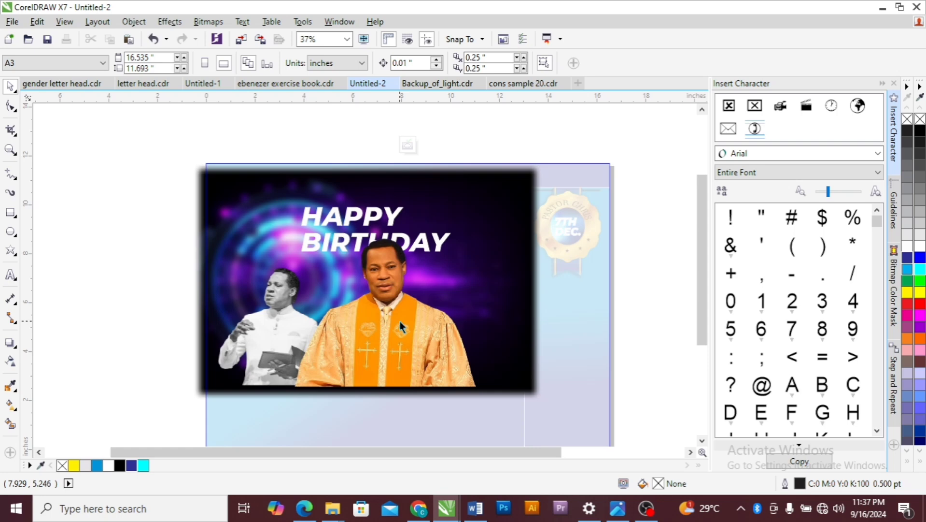
{"action": "key", "text": "ctrl+v"}
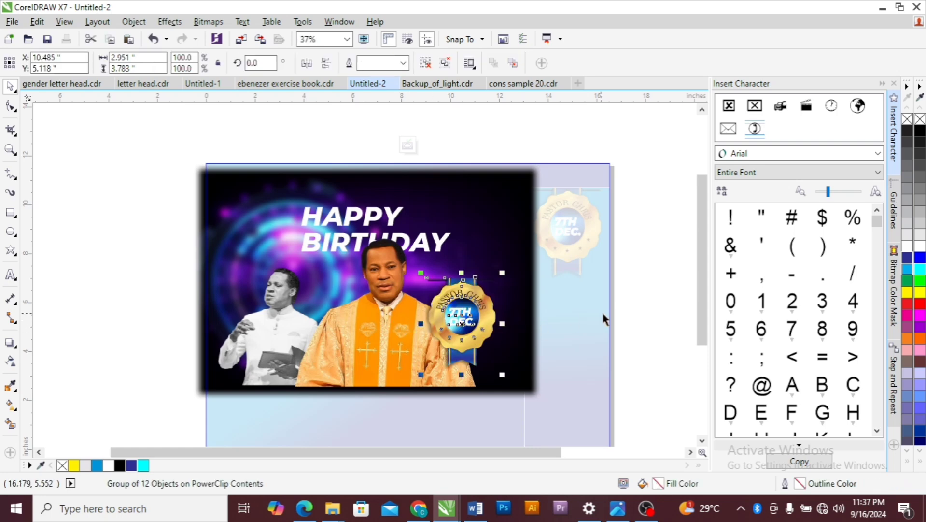
{"action": "key", "text": "ctrl+u"}
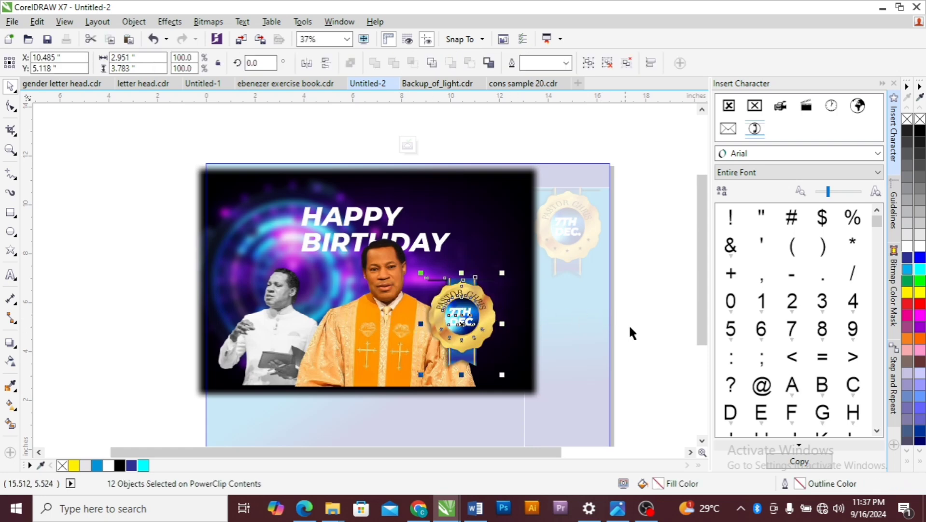
{"action": "left_click", "coordinate": [645, 330]}
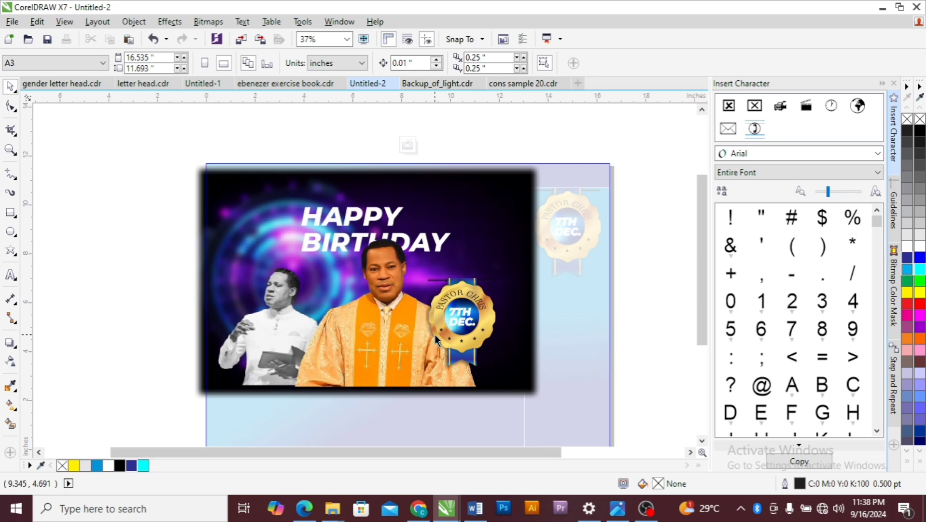
Step: Copy the gold fountain fill from the pasted badge onto the HAPPY BIRTHDAY title
{"action": "left_click", "coordinate": [435, 334]}
{"action": "left_click_drag", "start_coordinate": [435, 334], "coordinate": [320, 222]}
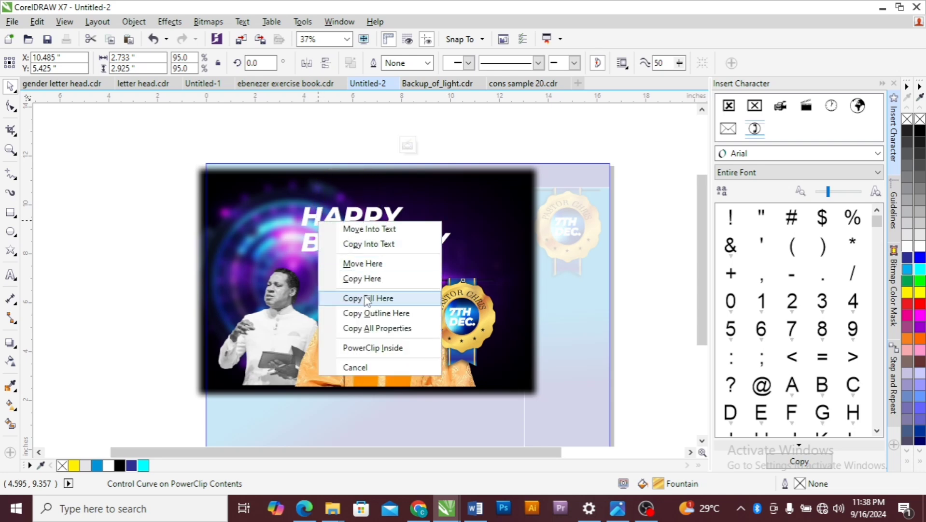
{"action": "left_click", "coordinate": [368, 298]}
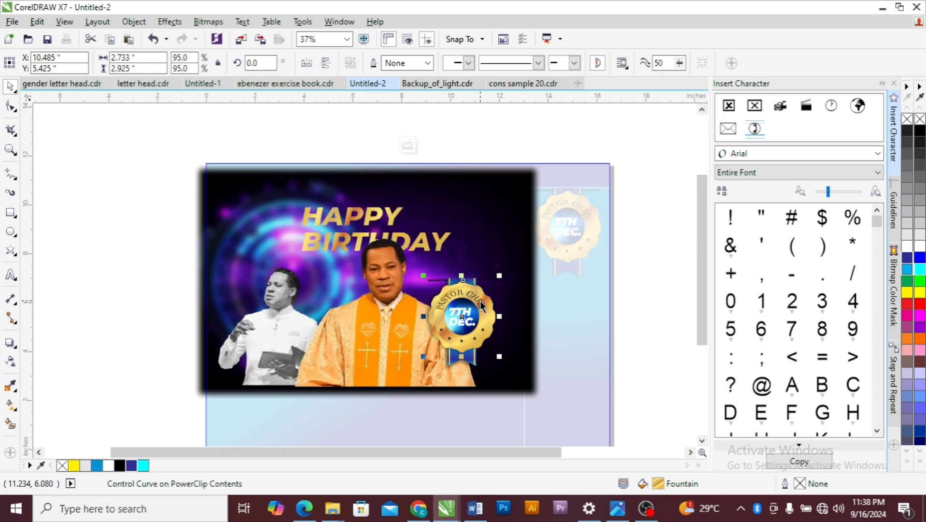
{"action": "left_click", "coordinate": [599, 293]}
Step: Delete all the pasted badge objects from the PowerClip contents
{"action": "left_click", "coordinate": [472, 314]}
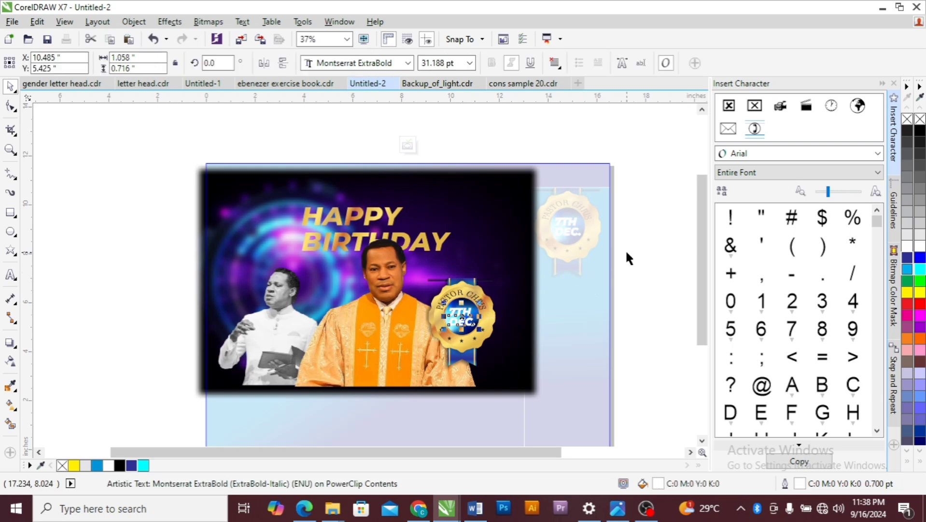
{"action": "left_click_drag", "start_coordinate": [626, 252], "coordinate": [393, 397]}
{"action": "key", "text": "Delete"}
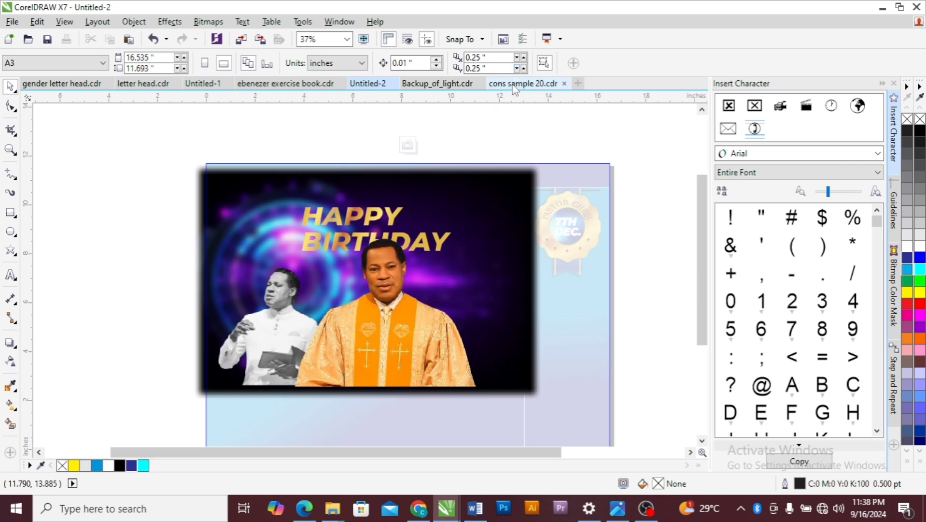
Step: Copy the orange light flare from Backup_of_light.cdr and paste it into the PowerClip contents of Untitled-2
{"action": "left_click", "coordinate": [433, 88]}
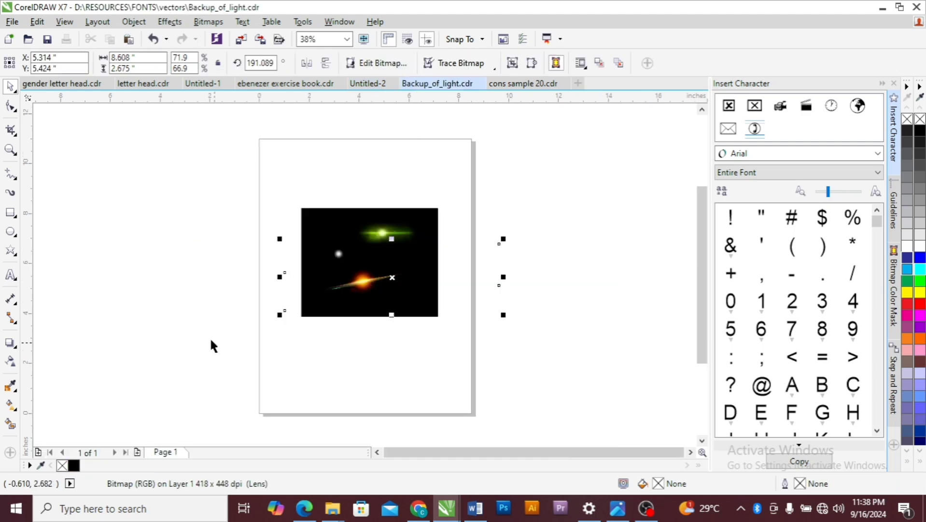
{"action": "left_click", "coordinate": [285, 313]}
{"action": "left_click", "coordinate": [363, 281]}
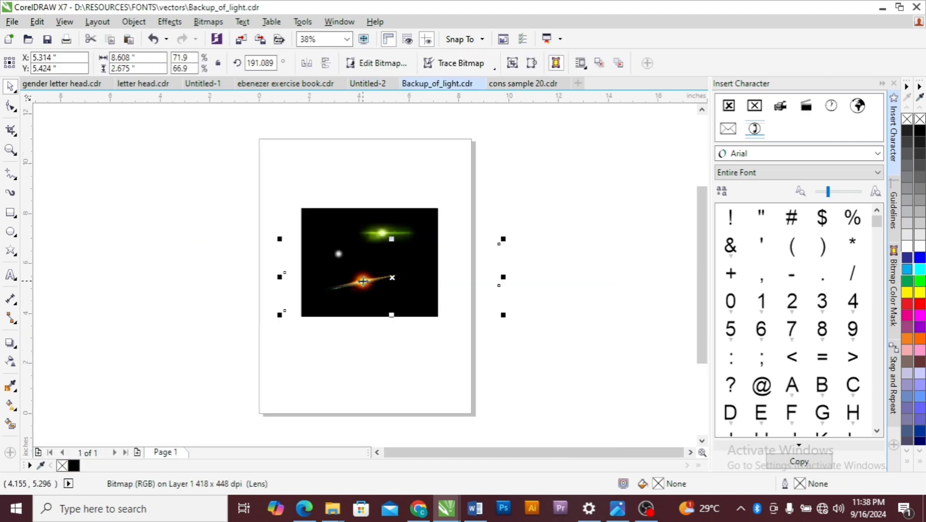
{"action": "left_click", "coordinate": [379, 84]}
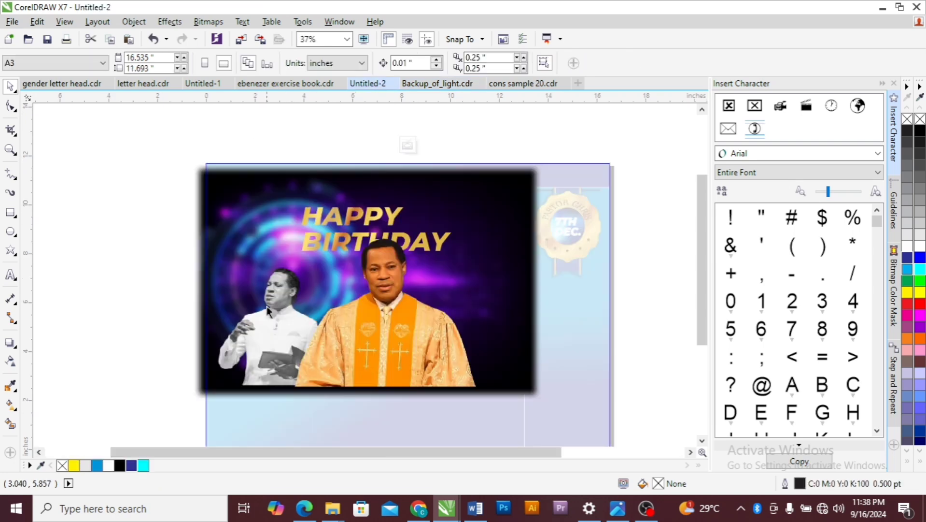
{"action": "left_click", "coordinate": [367, 306]}
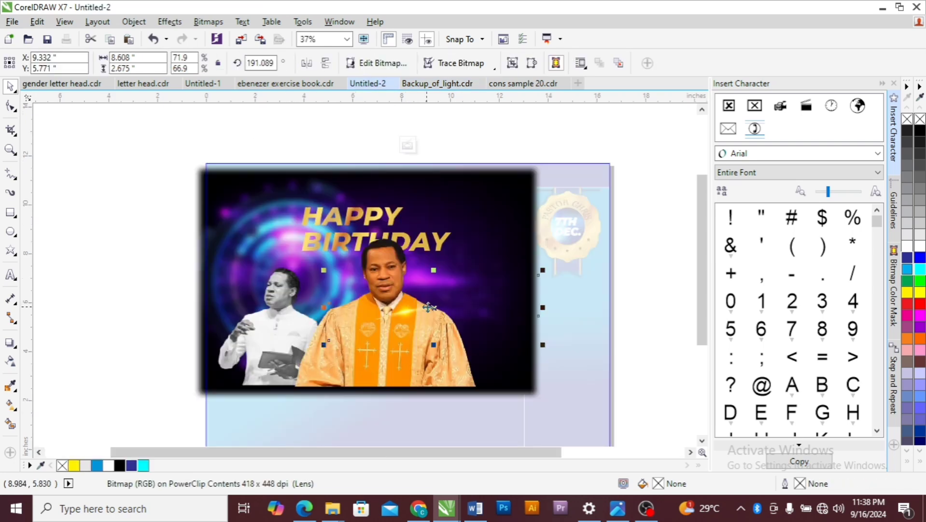
Step: Move the orange flare beside the black-and-white portrait at the background's left edge and enlarge it to about 15.2 in wide
{"action": "left_click_drag", "start_coordinate": [435, 308], "coordinate": [237, 319]}
{"action": "left_click_drag", "start_coordinate": [192, 339], "coordinate": [112, 365]}
Step: Place a copy of the orange flare across the HAPPY BIRTHDAY title and finish editing the PowerClip contents
{"action": "left_click_drag", "start_coordinate": [252, 305], "coordinate": [343, 225]}
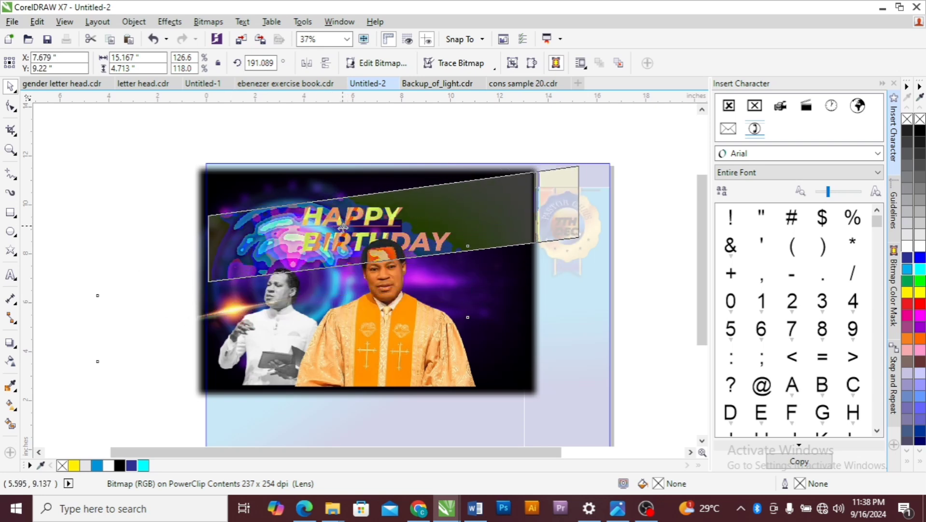
{"action": "right_click", "coordinate": [343, 226]}
{"action": "left_click", "coordinate": [111, 280]}
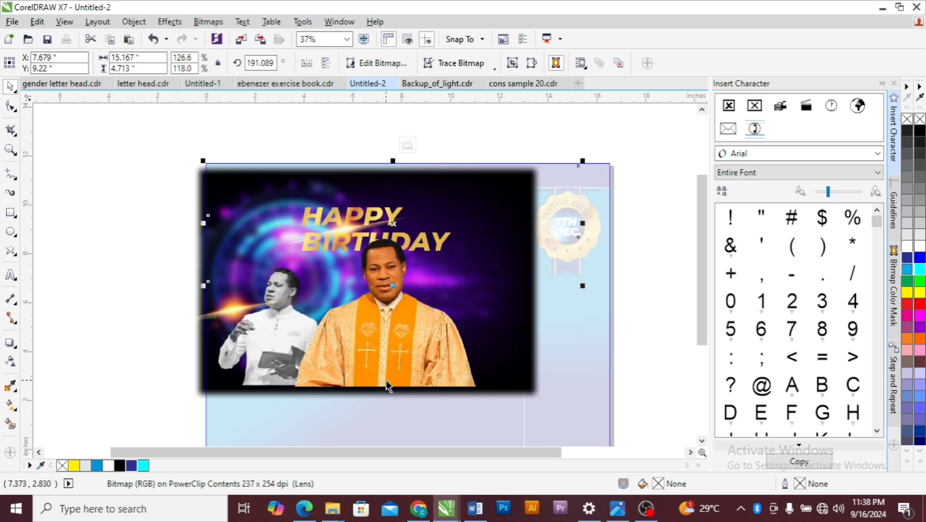
{"action": "left_click", "coordinate": [407, 144]}
{"action": "left_click", "coordinate": [79, 267]}
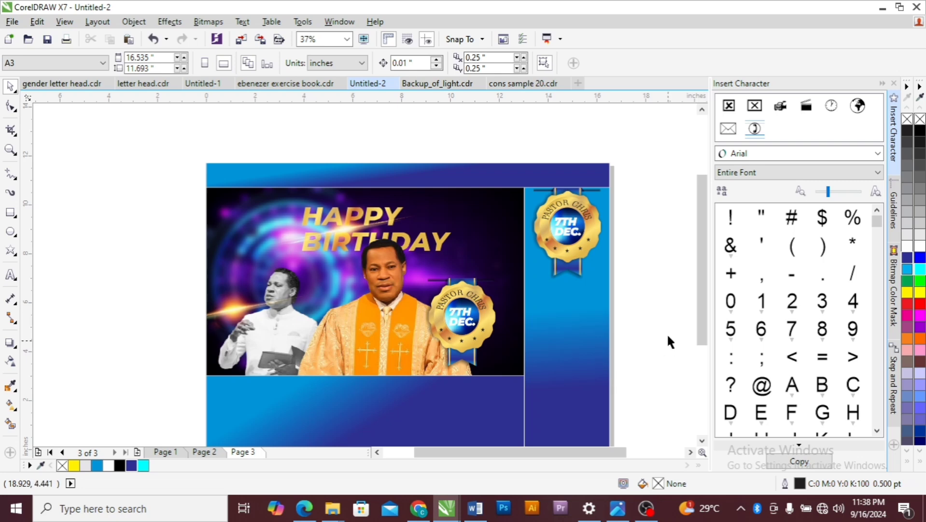
Step: Start saving the finished birthday design as a CorelDRAW file
{"action": "left_click_drag", "start_coordinate": [703, 314], "coordinate": [706, 329]}
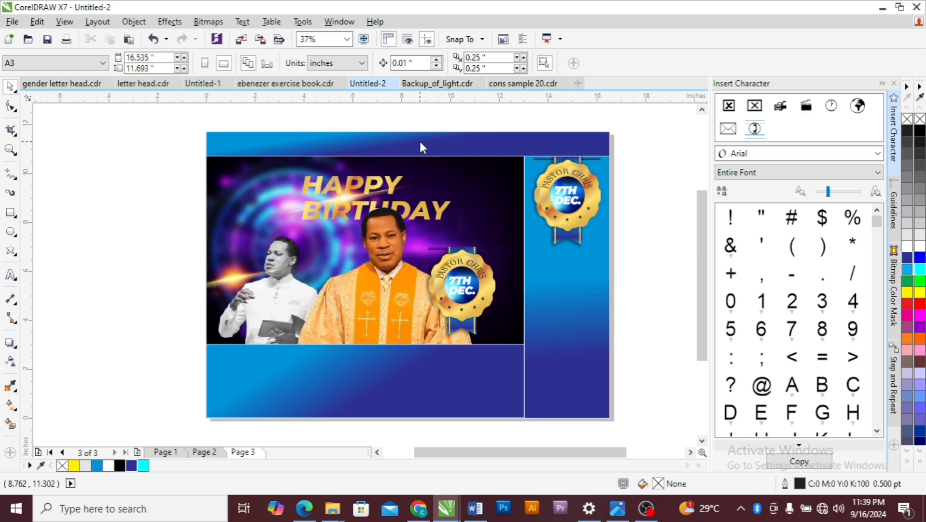
{"action": "key", "text": "ctrl+s"}
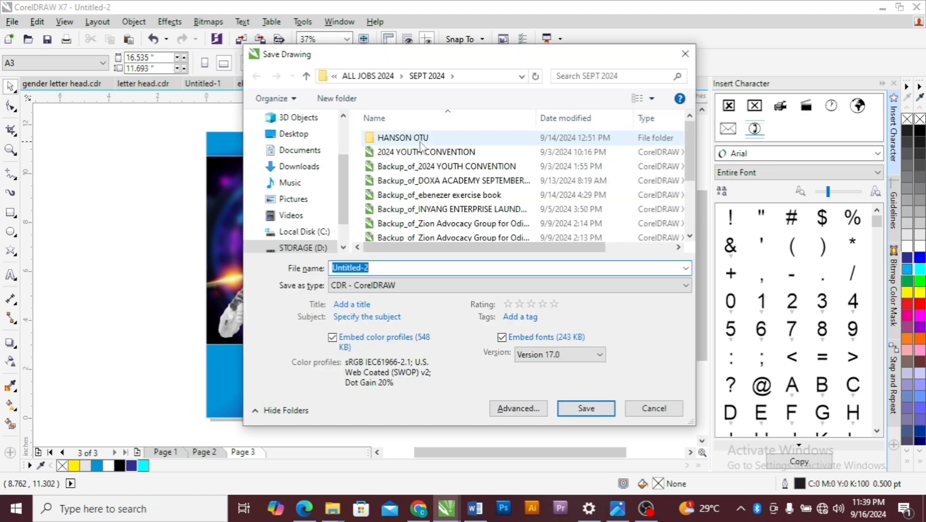